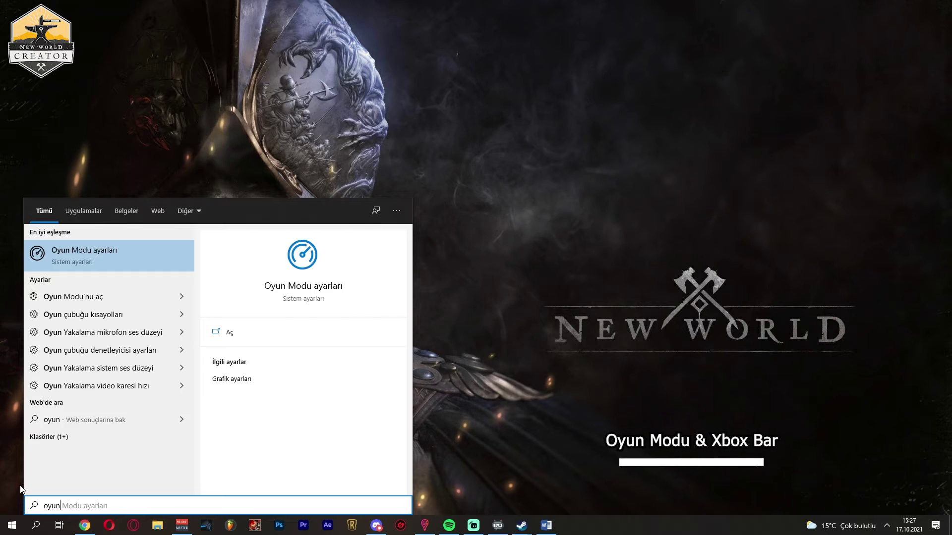
# - Open the Game Mode settings (Oyun Modu ayarları) to check the Game Mode switch, and close them
pyautogui.click(67, 252)
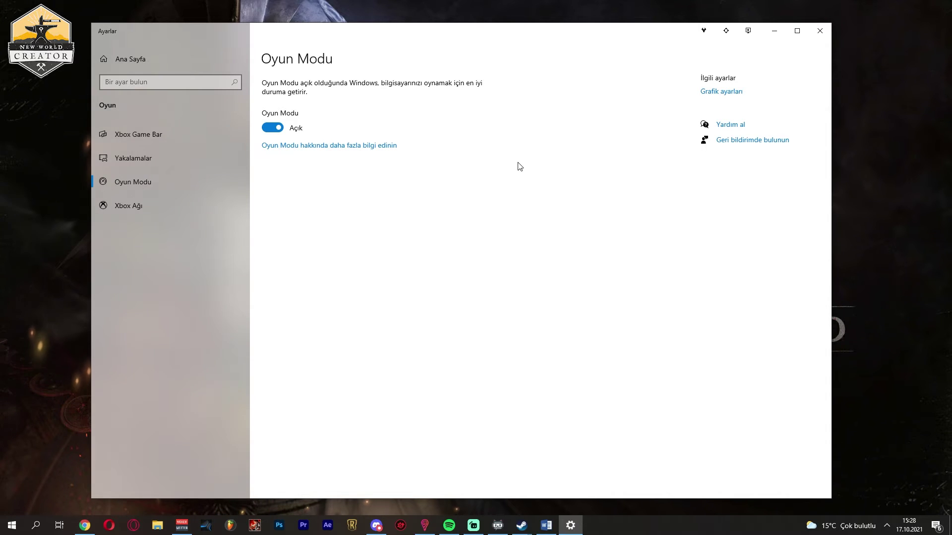
pyautogui.hotkey('alt', 'F4')
# - Find the Xbox Game Bar settings through Windows search for "xbox" and make sure Xbox Game Bar is off
pyautogui.press('super')
pyautogui.write('xbox')
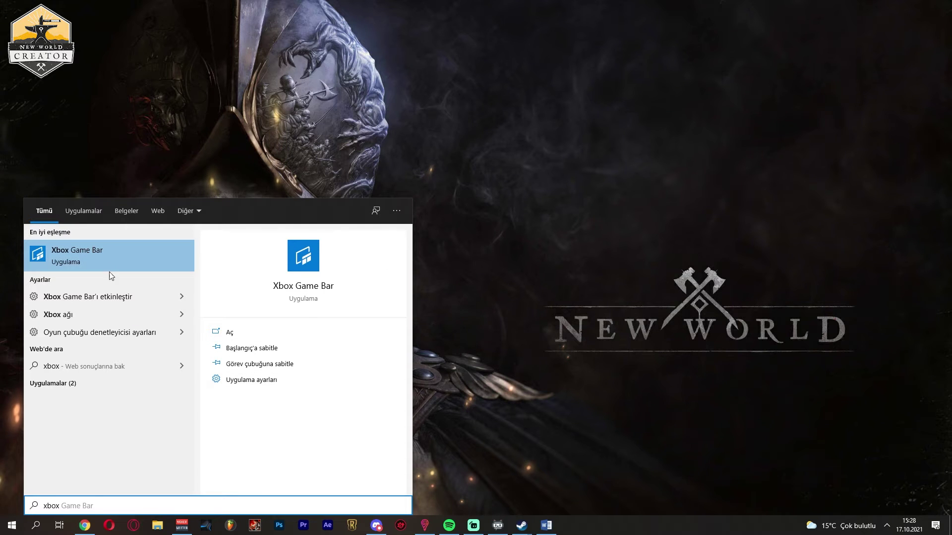
pyautogui.click(108, 296)
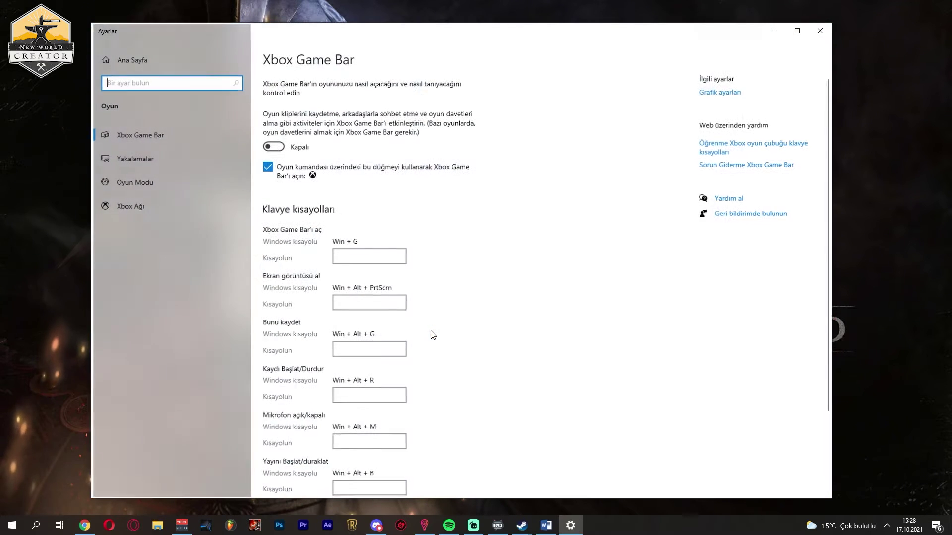
pyautogui.click(272, 148)
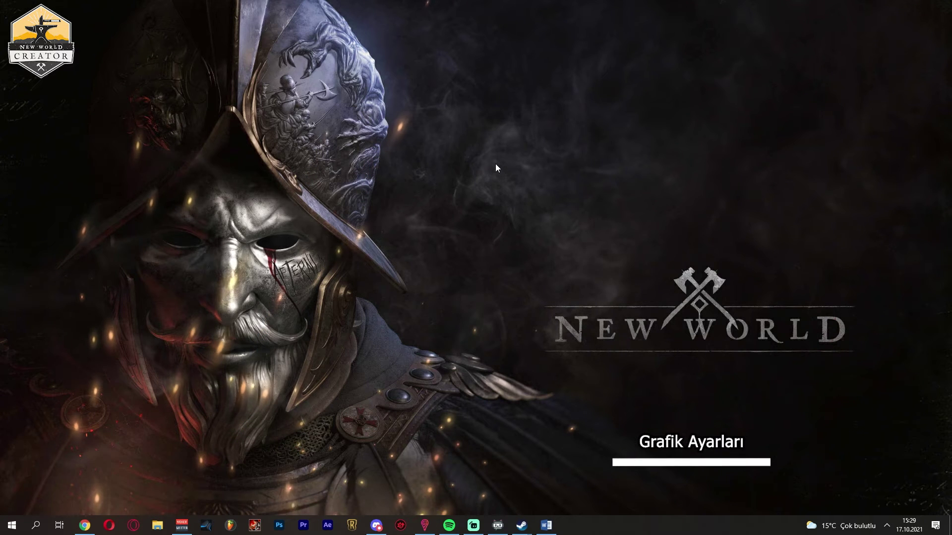
# - Open Grafik ayarları from the desktop's display settings and make sure hardware-accelerated GPU scheduling is on
pyautogui.rightClick(496, 163)
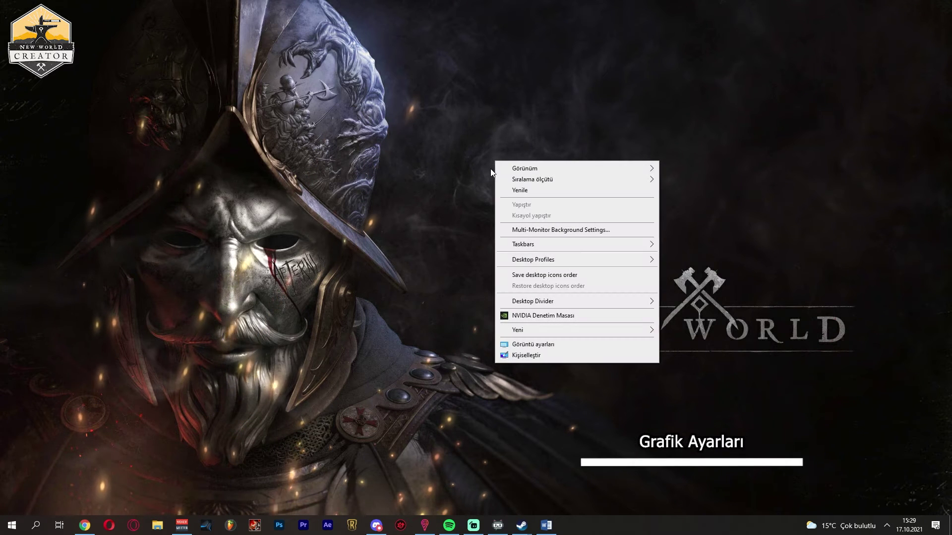
pyautogui.click(531, 344)
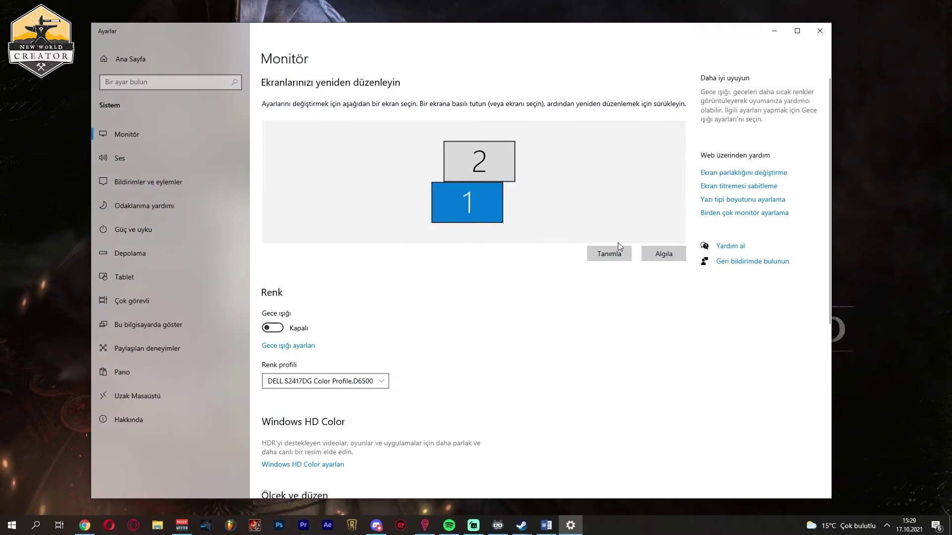
pyautogui.scroll(-5, 557, 287)
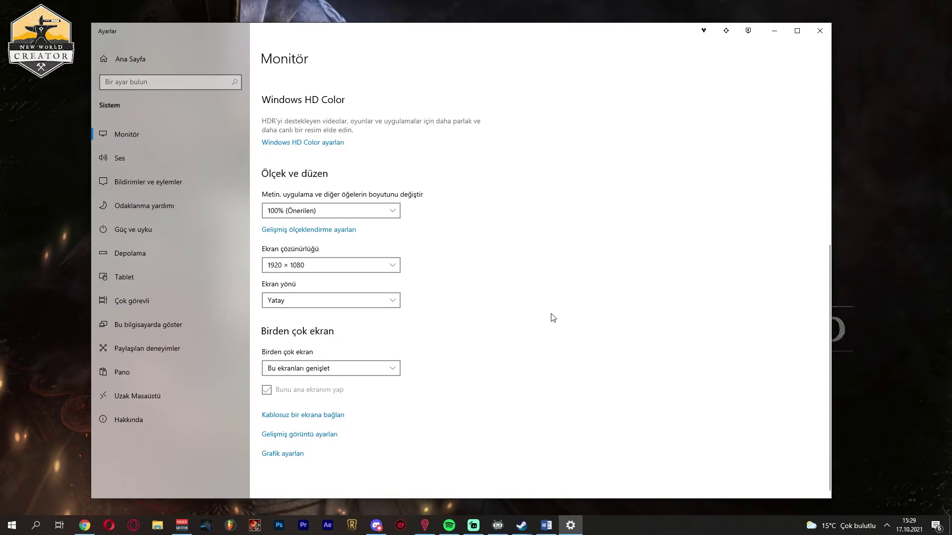
pyautogui.click(282, 453)
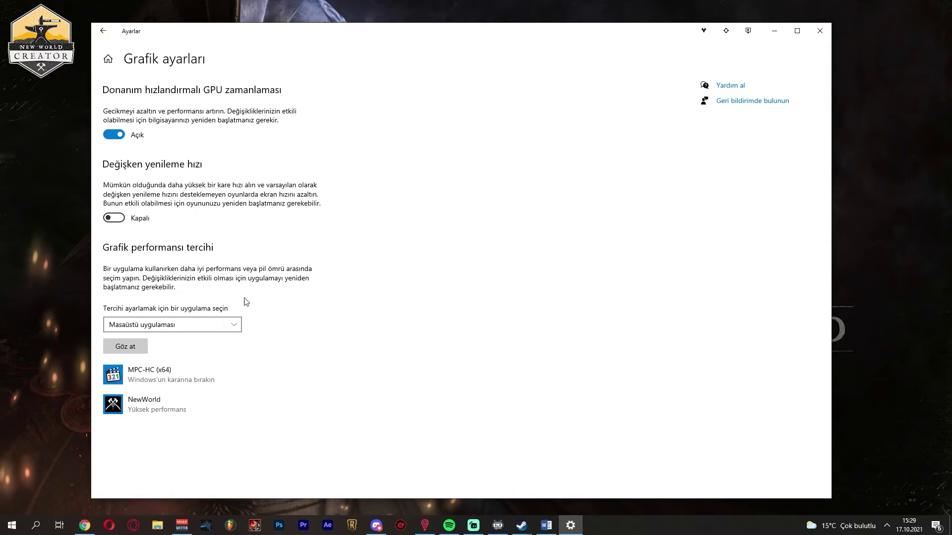
pyautogui.click(109, 136)
pyautogui.click(113, 135)
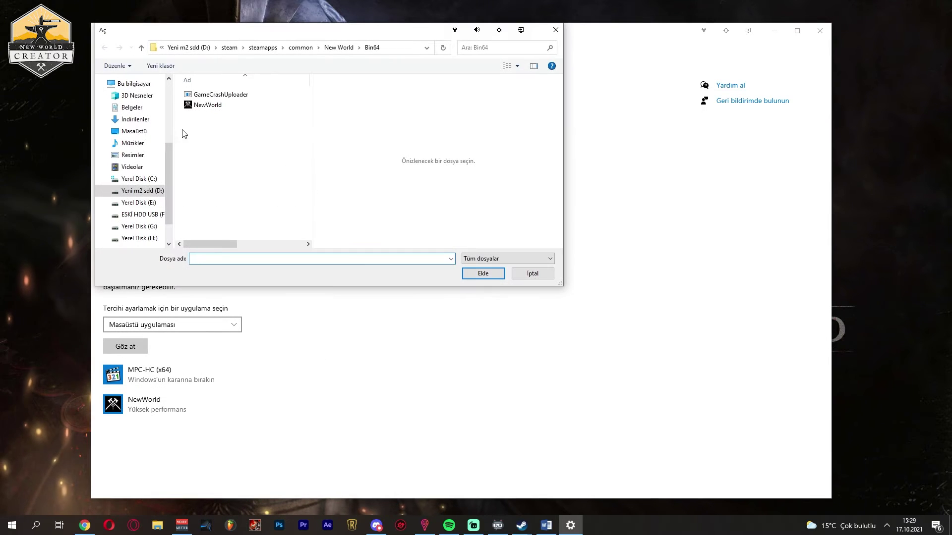
# - Switch to Steam and open New World's installation folder from the local files section of the game's properties
pyautogui.click(232, 107)
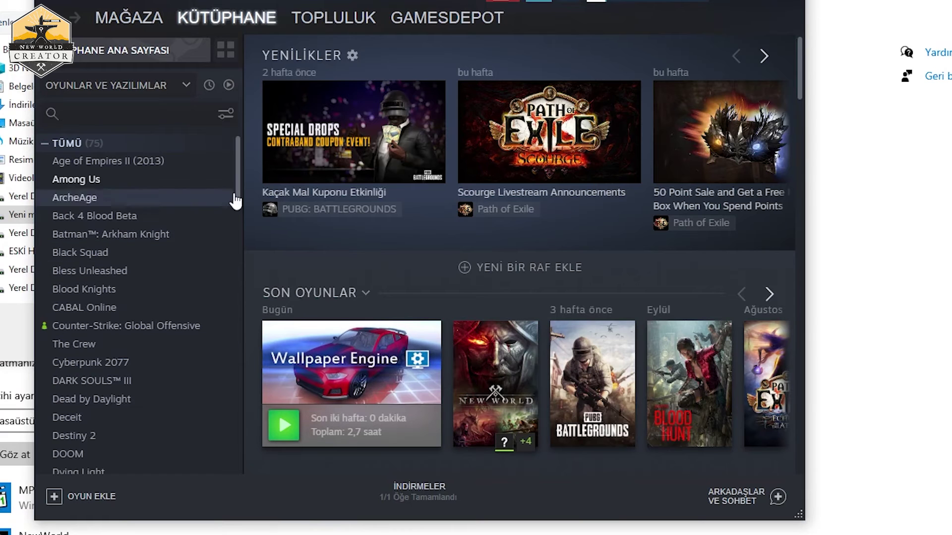
pyautogui.scroll(-10, 230, 213)
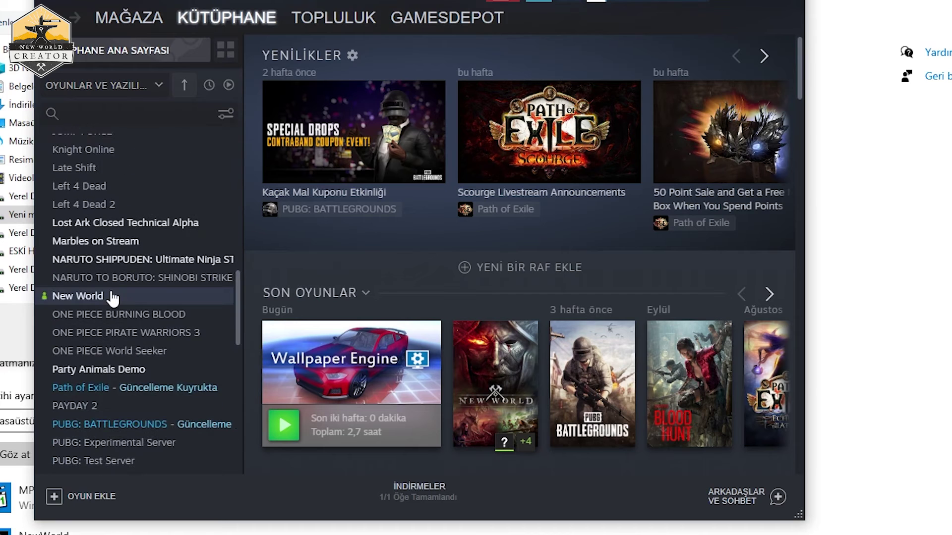
pyautogui.rightClick(113, 297)
pyautogui.click(137, 381)
pyautogui.click(289, 213)
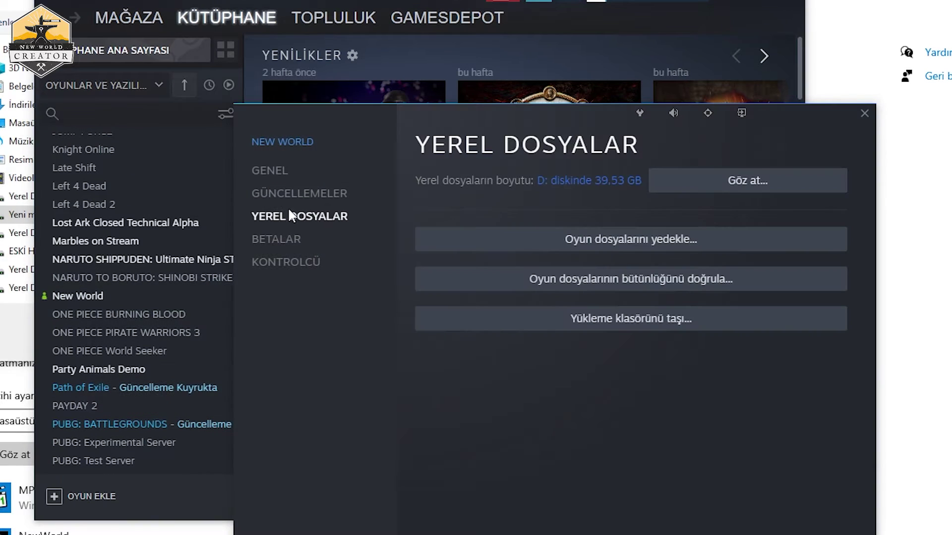
pyautogui.click(724, 183)
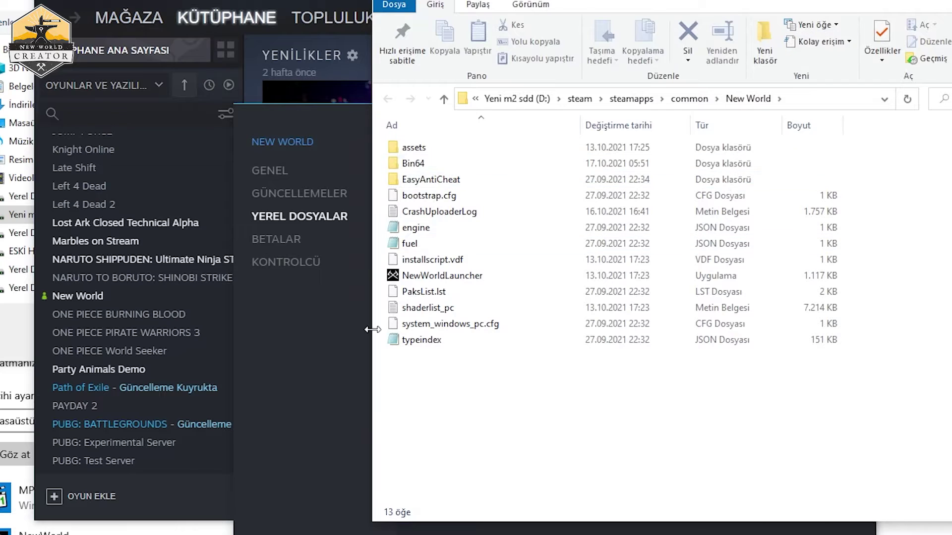
# - Copy the path of the New World installation folder and close the folder window
pyautogui.click(836, 98)
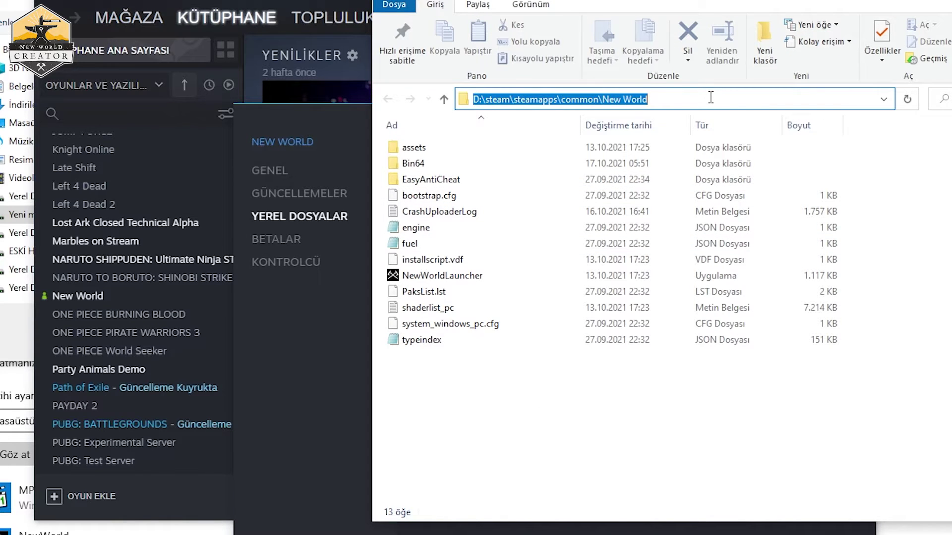
pyautogui.rightClick(628, 94)
pyautogui.click(670, 144)
pyautogui.hotkey('alt', 'F4')
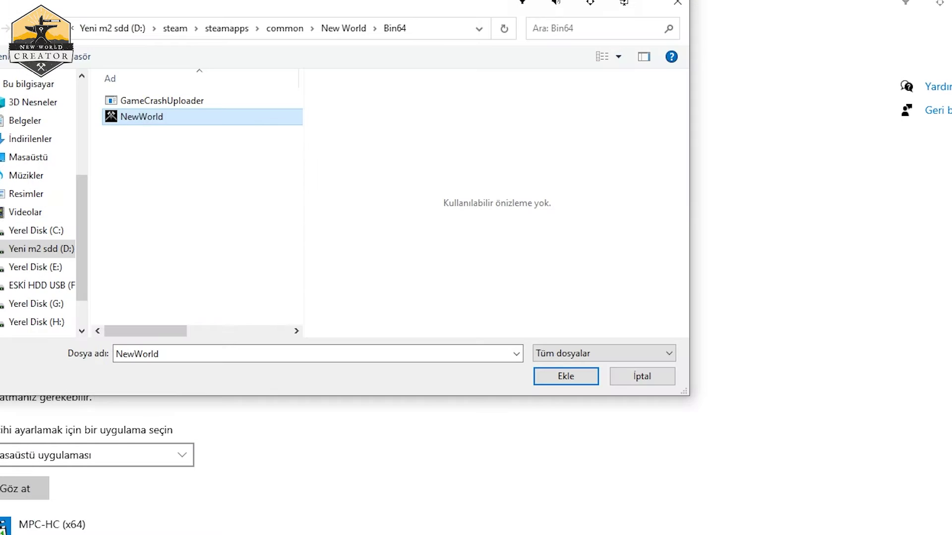
# - Go to D:\steam\steamapps\common\New World\Bin64 in the browse dialog and add NewWorld to the graphics performance preference list
pyautogui.click(418, 28)
pyautogui.press('Return')
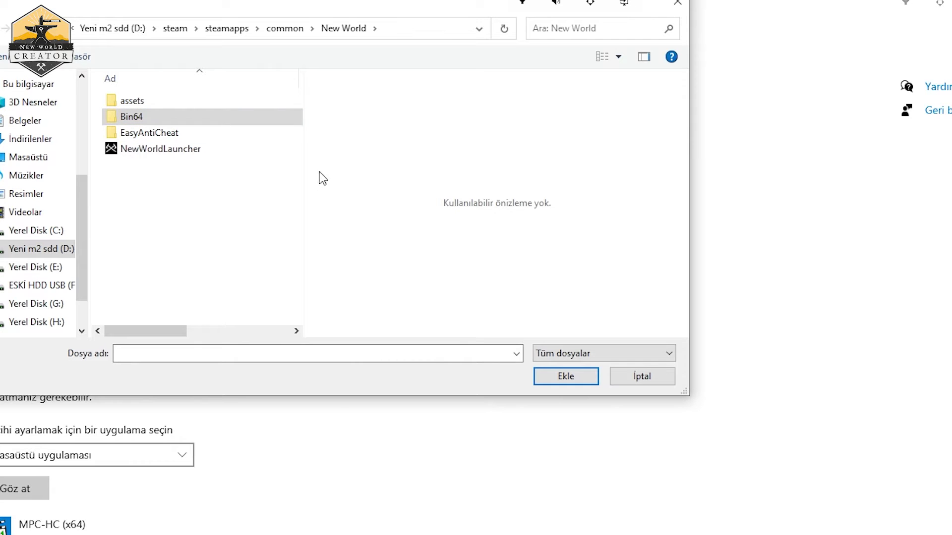
pyautogui.doubleClick(141, 117)
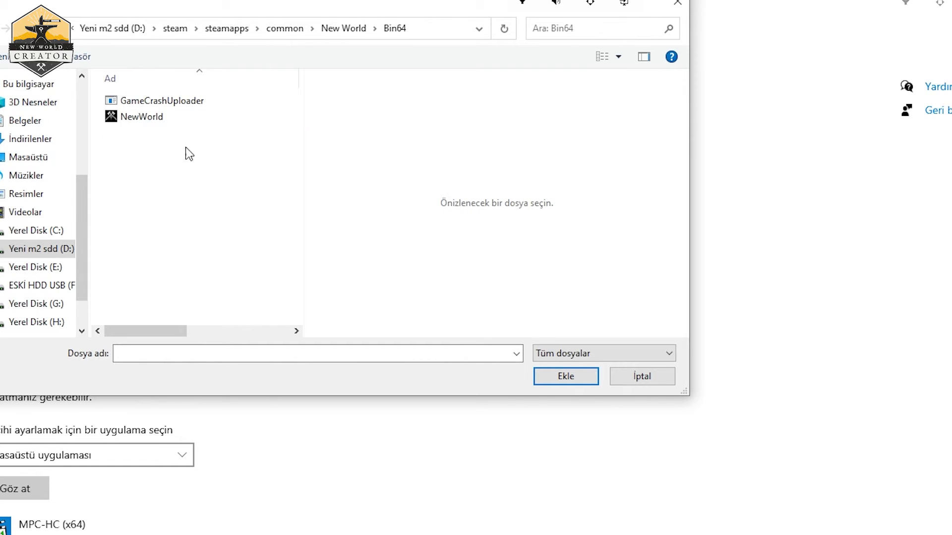
pyautogui.doubleClick(223, 114)
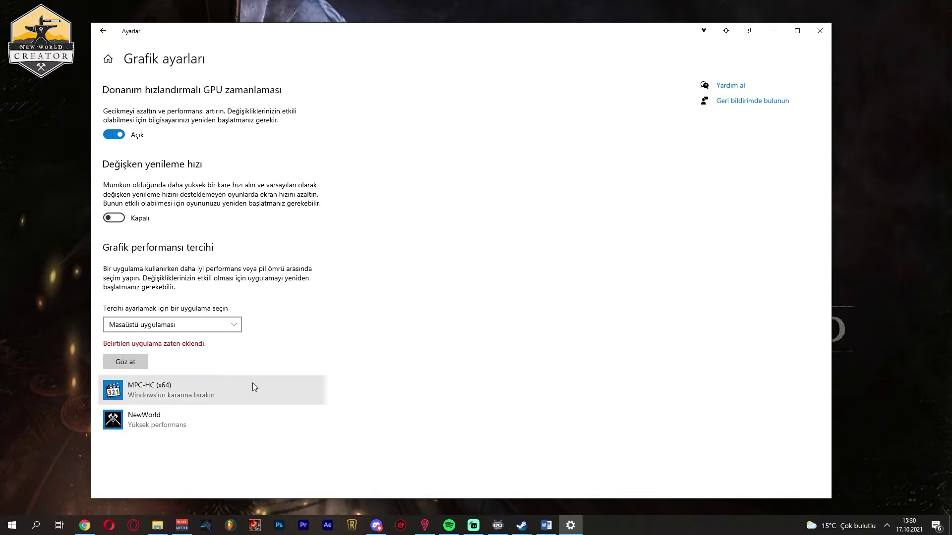
# - Save NewWorld's graphics preference as Yüksek performans and close the Settings window
pyautogui.click(159, 418)
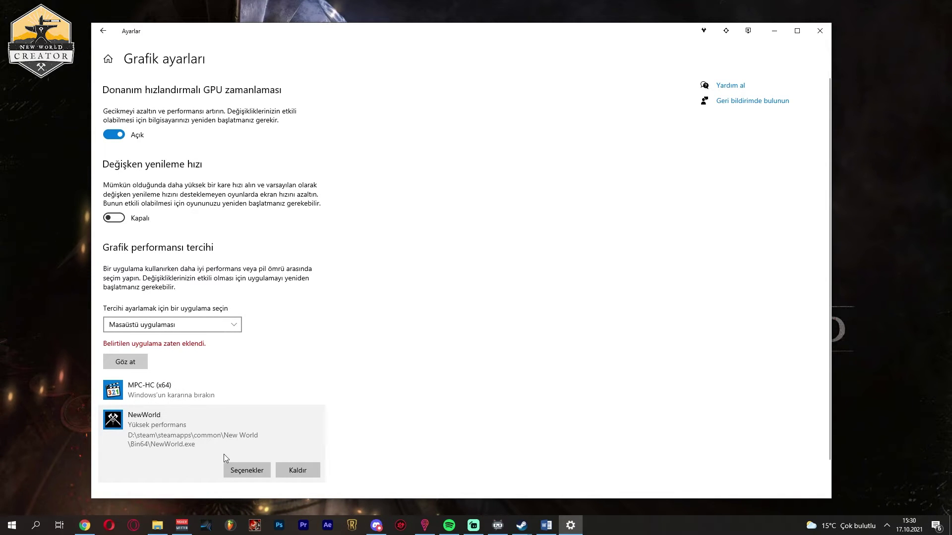
pyautogui.click(247, 470)
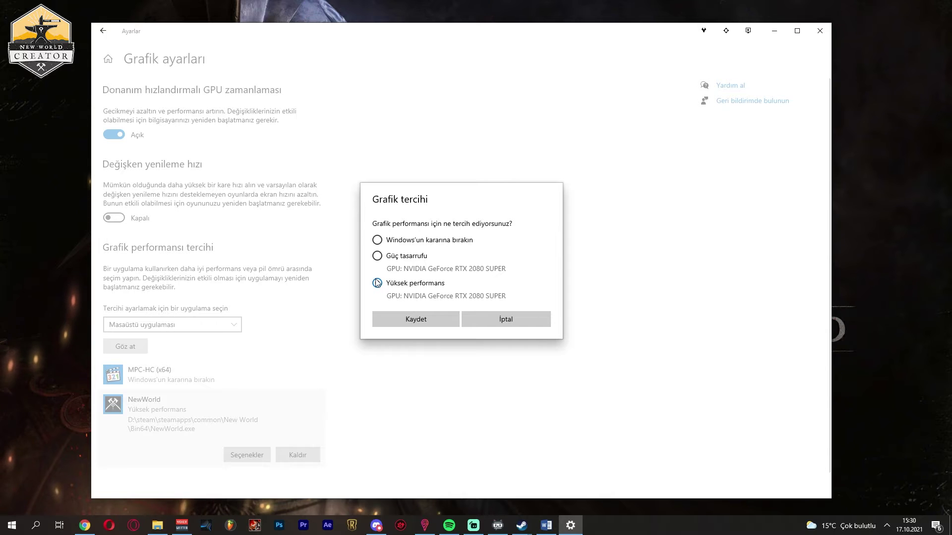
pyautogui.click(414, 317)
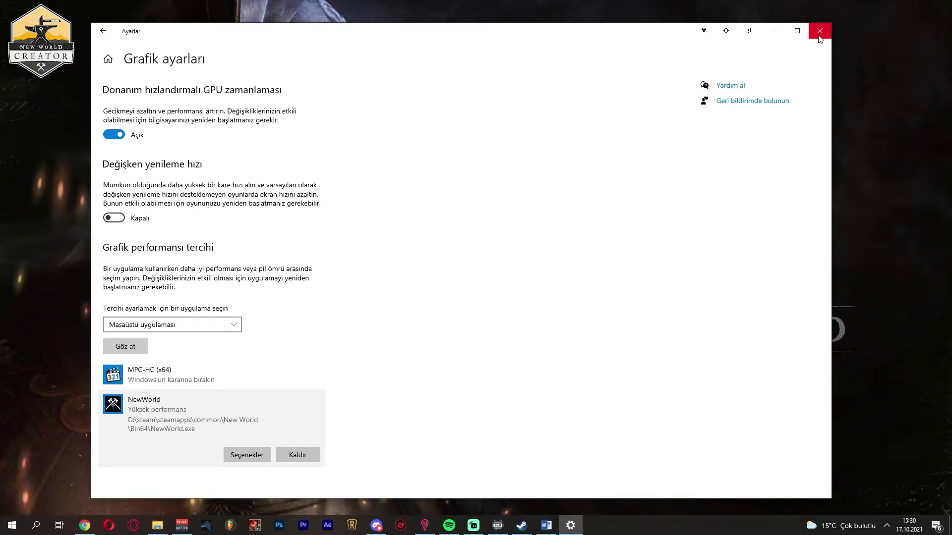
pyautogui.click(819, 32)
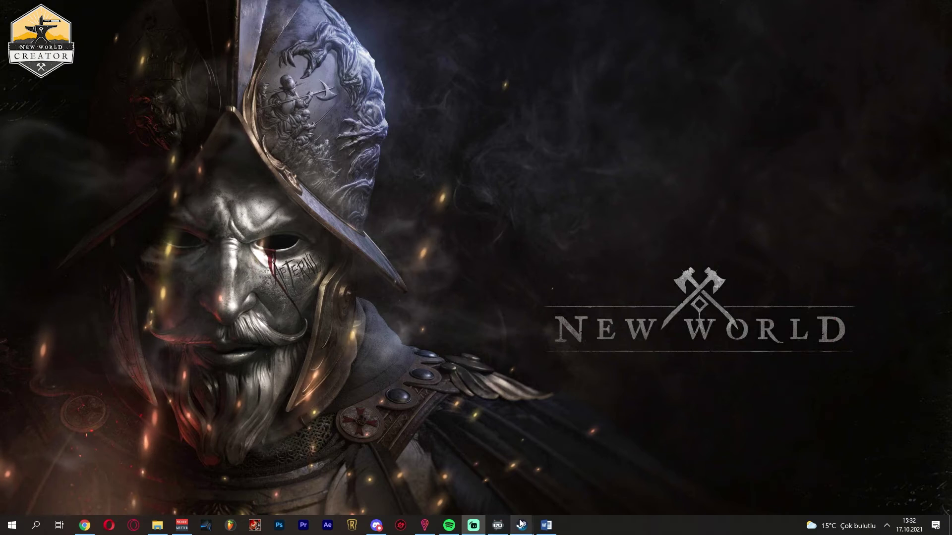
# - Enable Düşük Bant Genişliği Modu and Düşük Performans Modu in Steam's library settings and save them
pyautogui.click(522, 525)
pyautogui.click(499, 478)
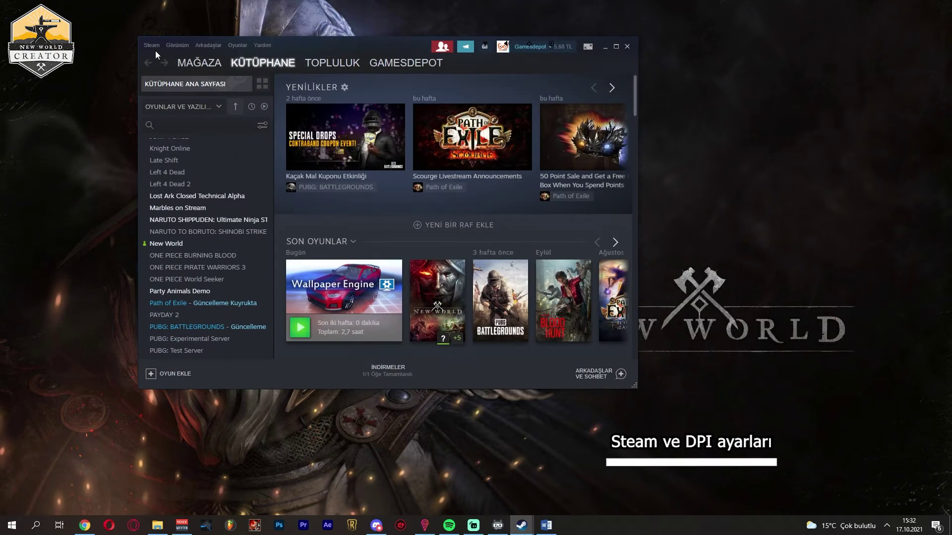
pyautogui.click(155, 45)
pyautogui.click(164, 99)
pyautogui.click(551, 189)
pyautogui.click(556, 198)
pyautogui.click(636, 248)
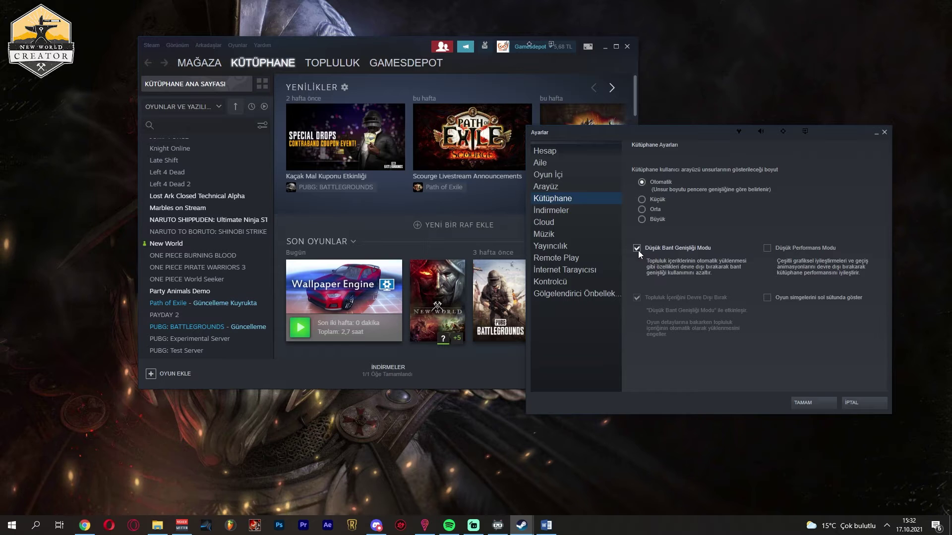
pyautogui.click(778, 248)
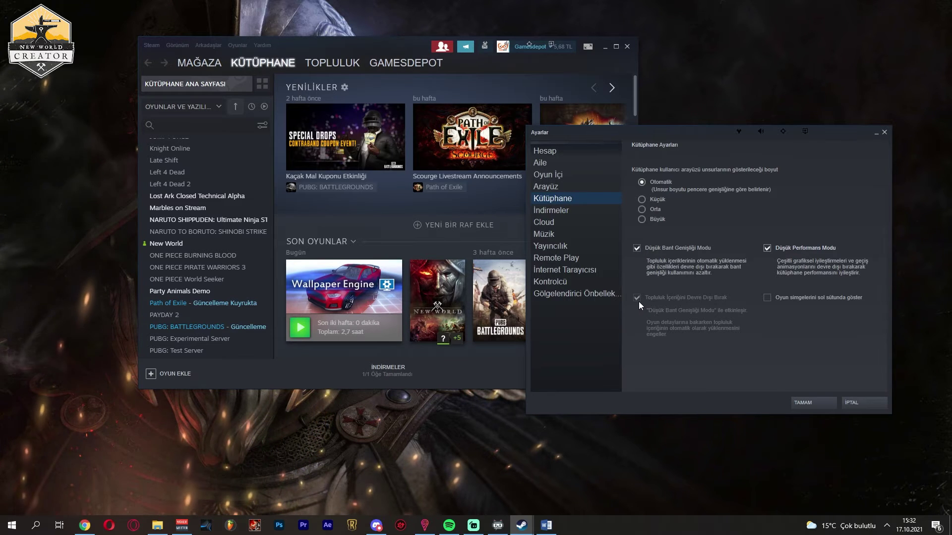
pyautogui.click(804, 403)
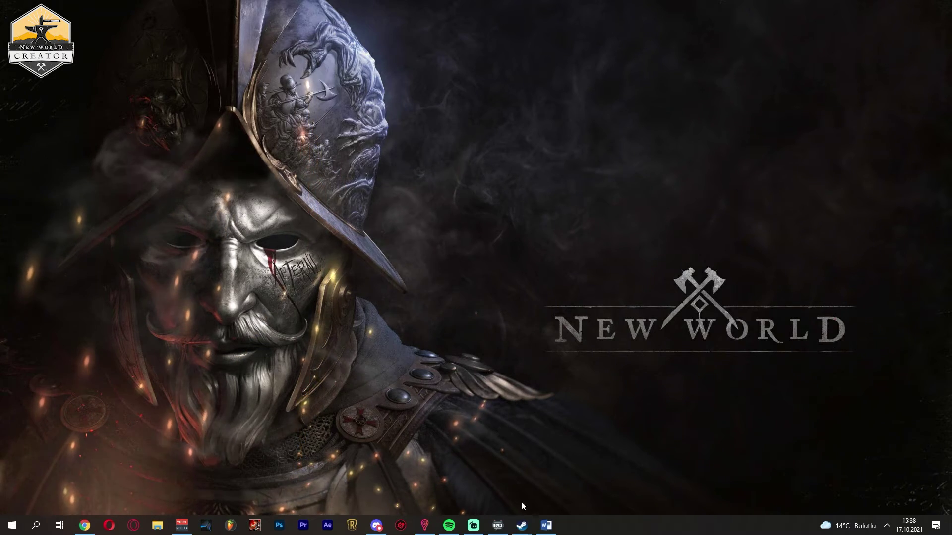
# - Browse to New World's local files from its properties in the Steam library
pyautogui.click(496, 471)
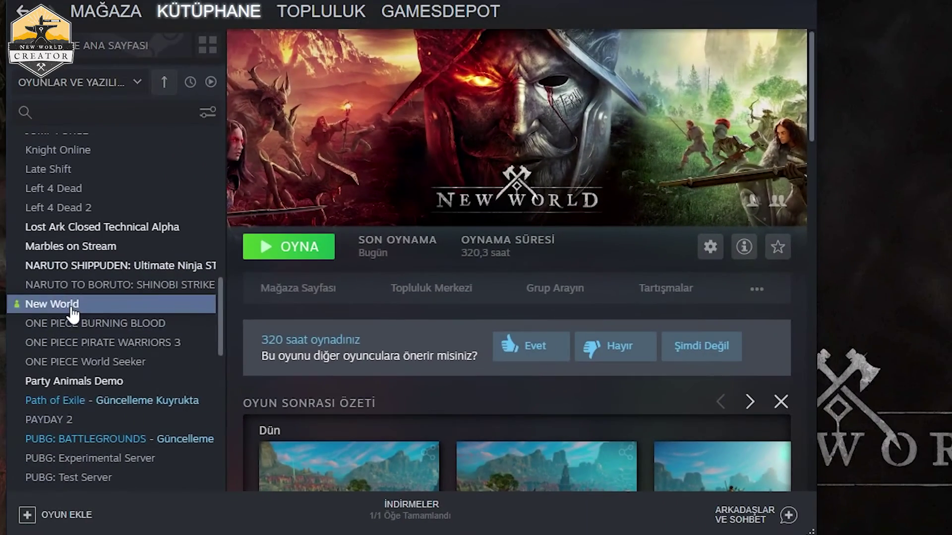
pyautogui.rightClick(12, 290)
pyautogui.click(12, 414)
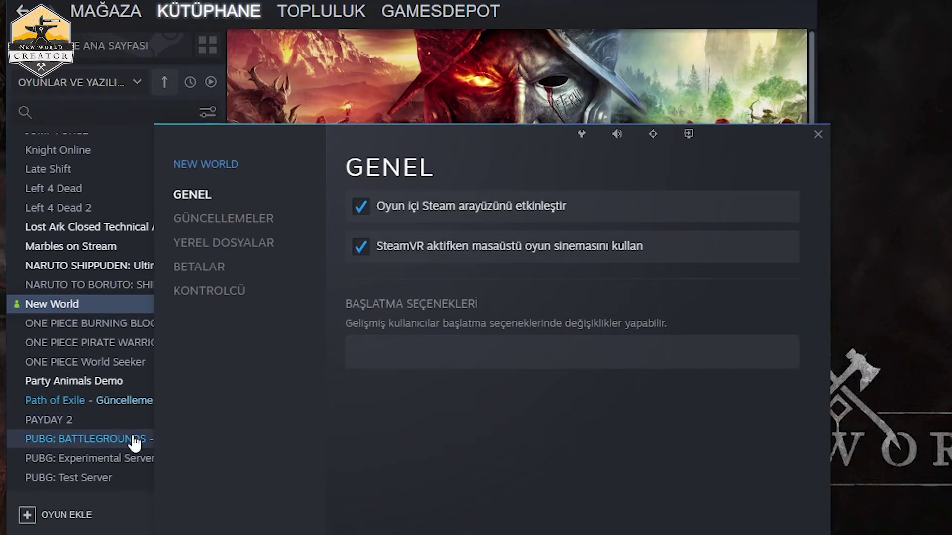
pyautogui.click(188, 245)
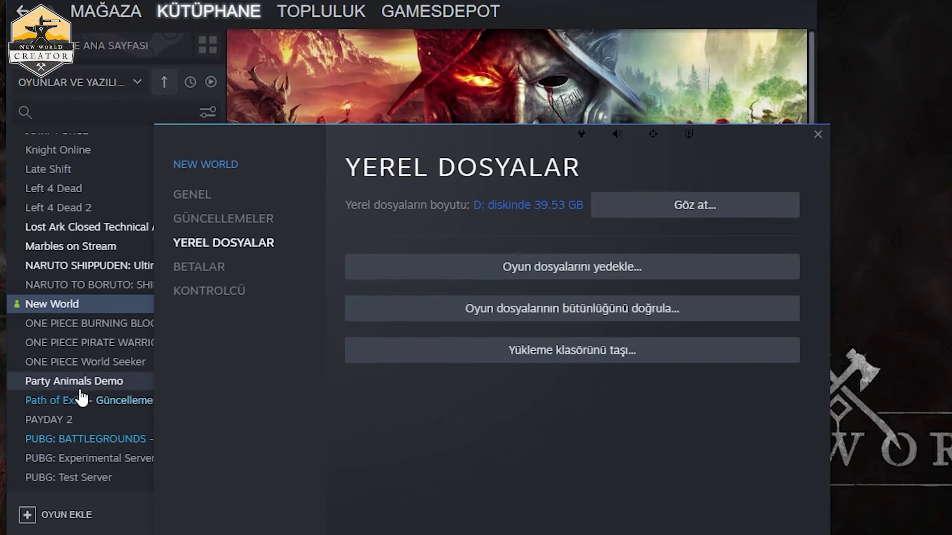
pyautogui.click(695, 204)
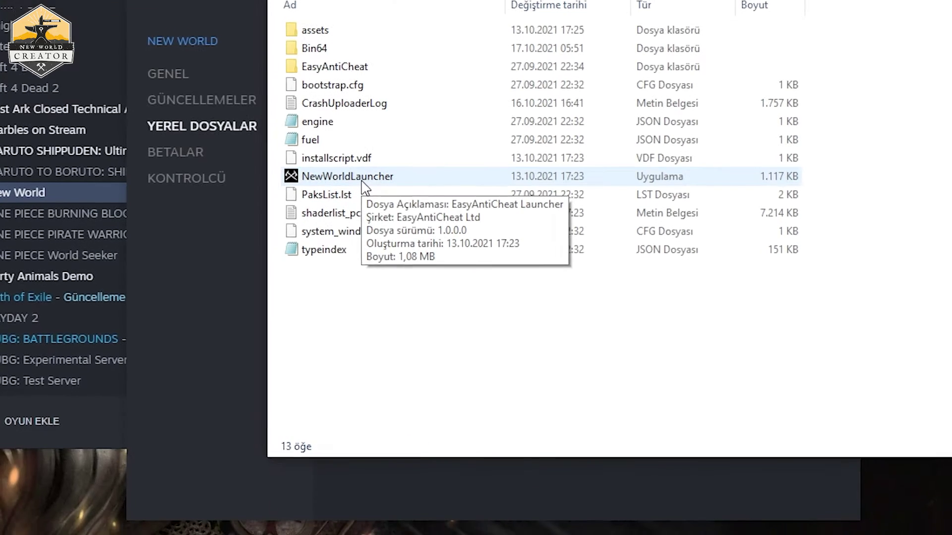
# - Open NewWorldLauncher's compatibility properties and make sure fullscreen optimizations are disabled
pyautogui.rightClick(327, 183)
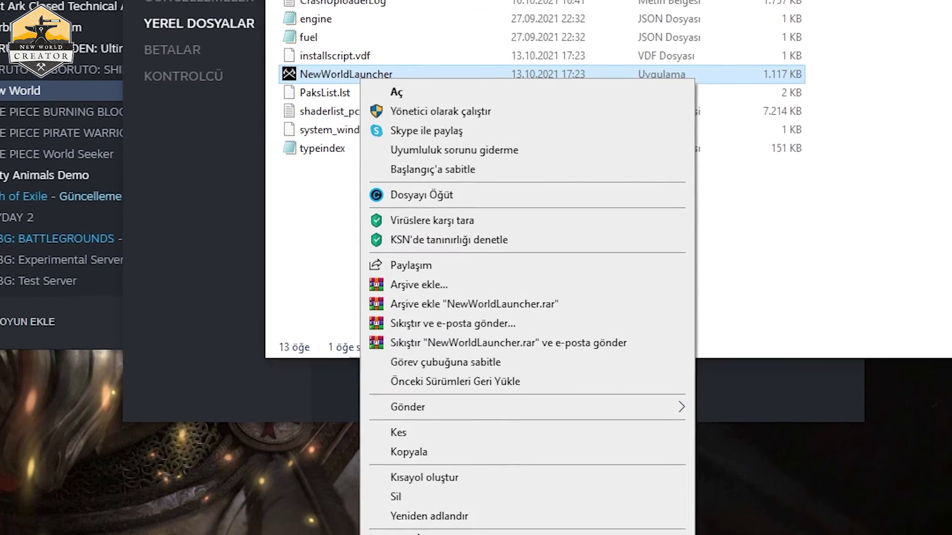
pyautogui.click(407, 485)
pyautogui.click(433, 102)
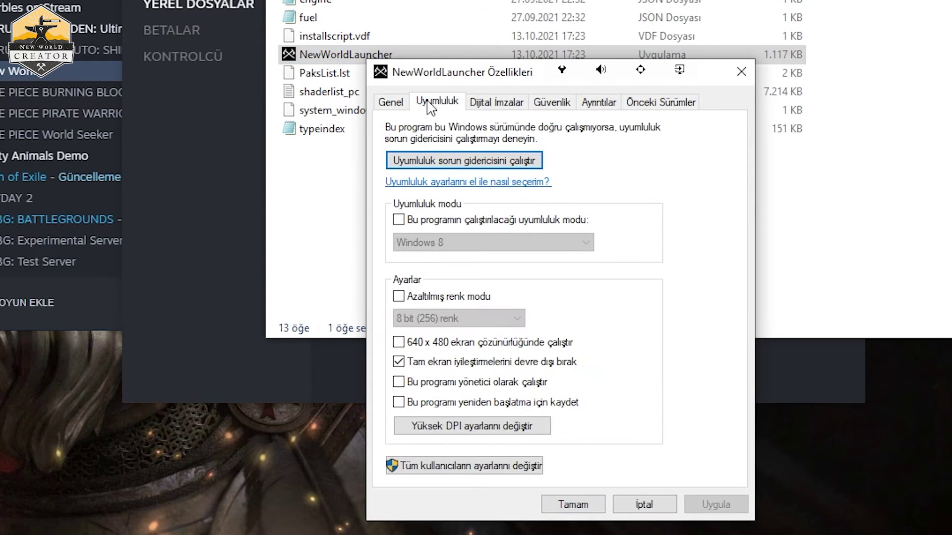
pyautogui.click(399, 363)
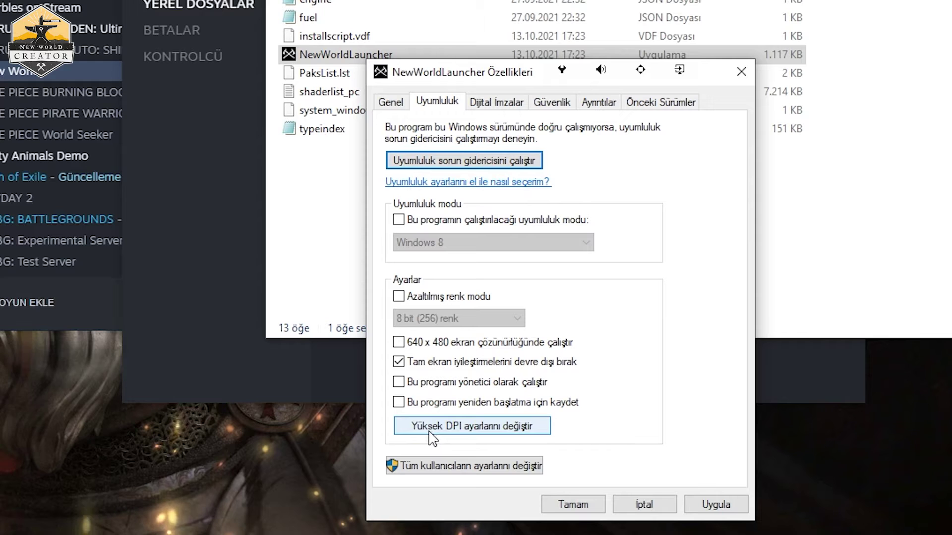
# - Override NewWorldLauncher's high DPI scaling behaviour with scaling performed by Uygulama, and save its properties
pyautogui.click(495, 426)
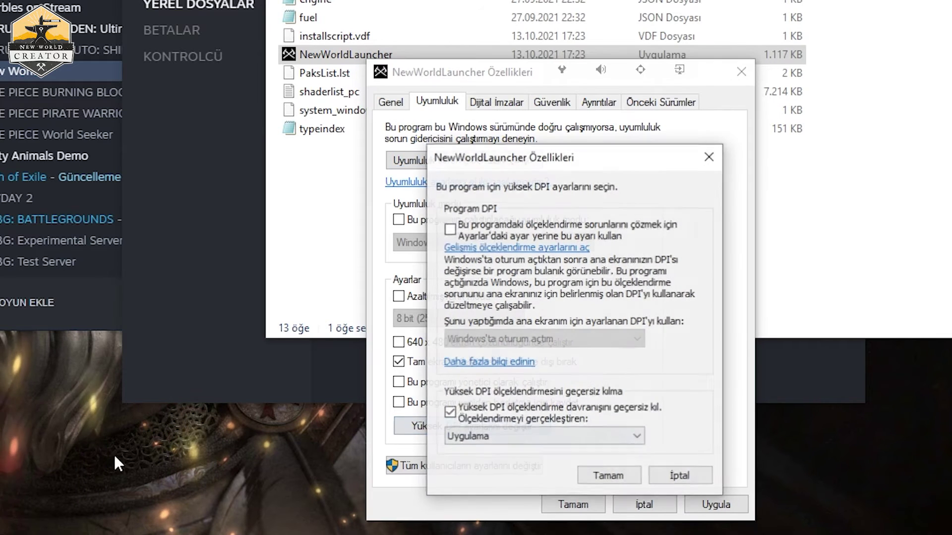
pyautogui.click(450, 416)
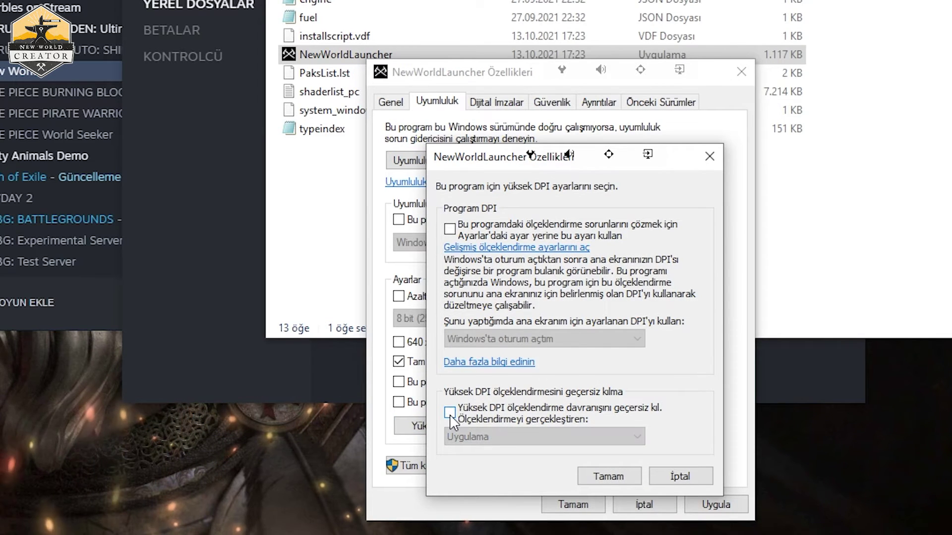
pyautogui.click(450, 415)
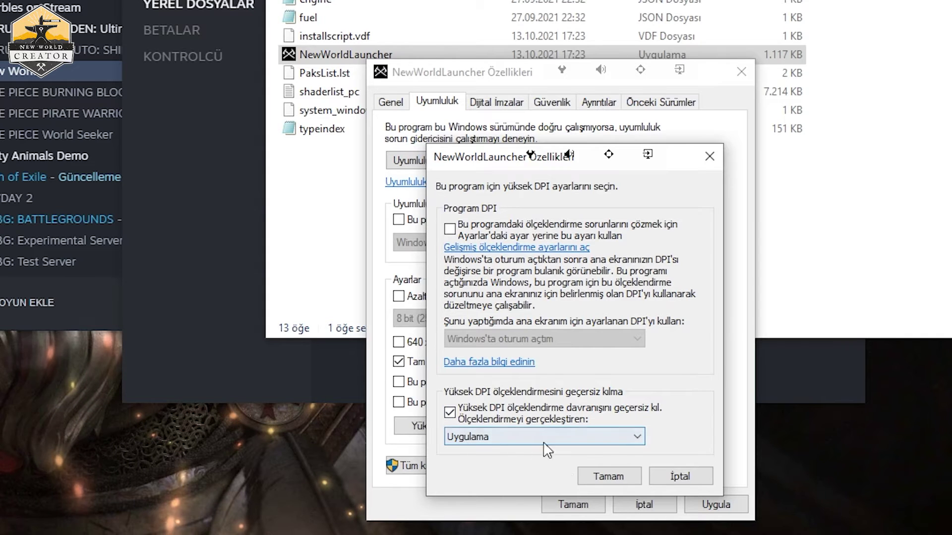
pyautogui.click(583, 480)
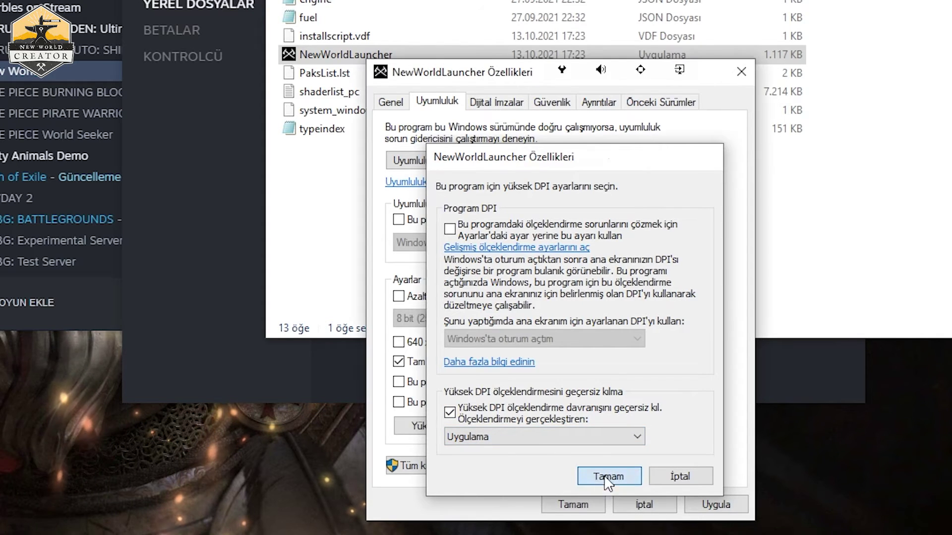
pyautogui.click(585, 506)
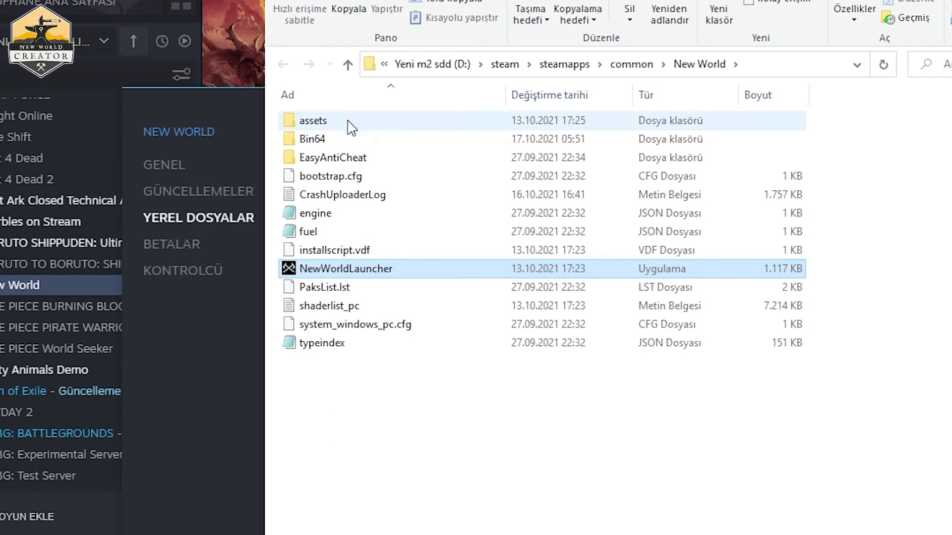
# - Open the compatibility properties of the NewWorld application in the Bin64 folder and make sure fullscreen optimizations are disabled
pyautogui.click(342, 140)
pyautogui.doubleClick(342, 140)
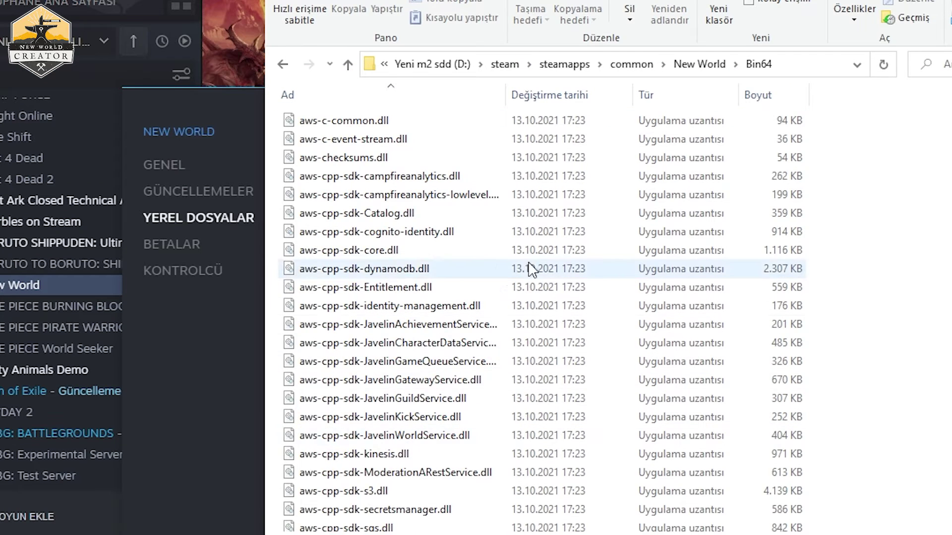
pyautogui.scroll(-4, 471, 277)
pyautogui.rightClick(332, 428)
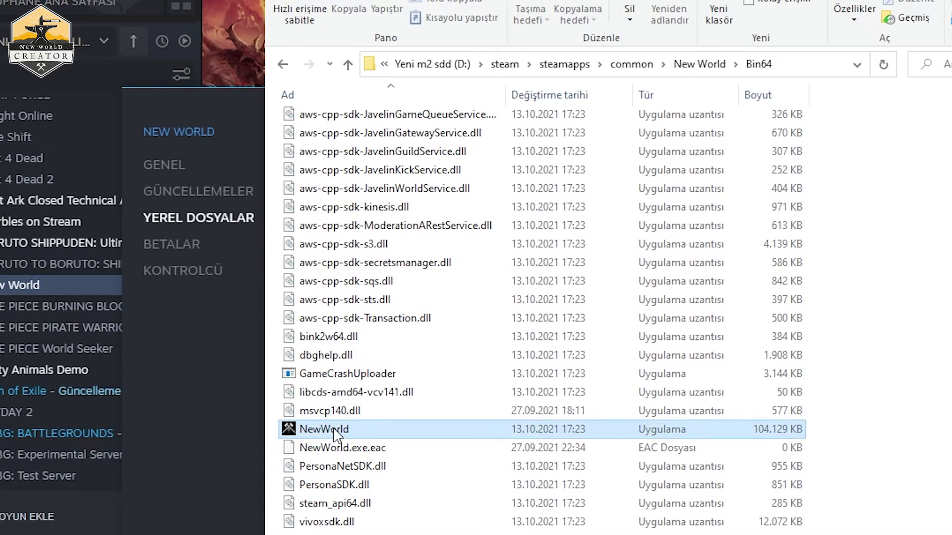
pyautogui.click(376, 416)
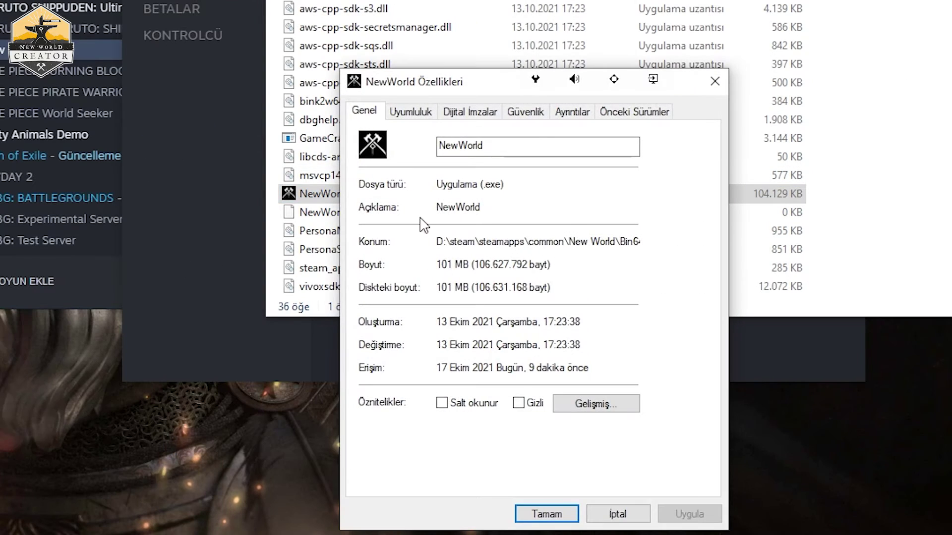
pyautogui.click(410, 346)
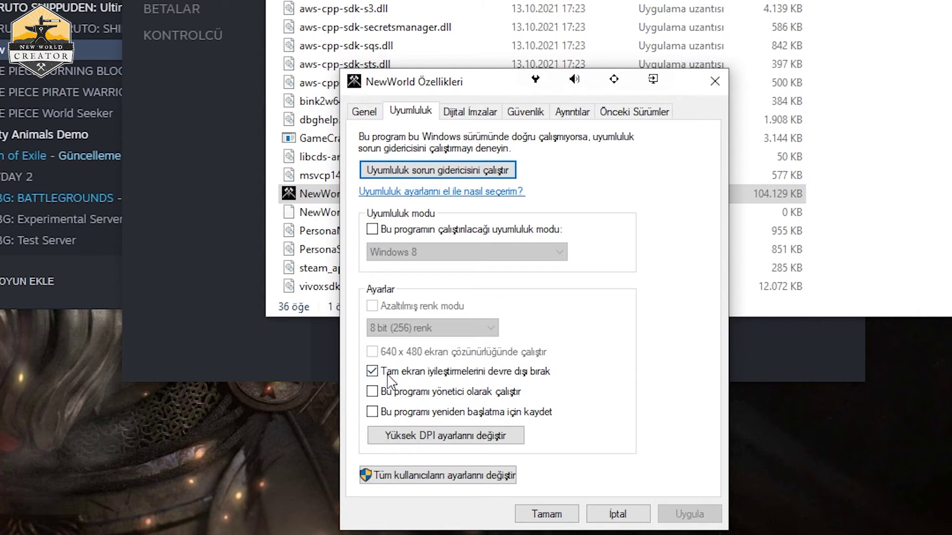
pyautogui.click(372, 372)
pyautogui.click(372, 372)
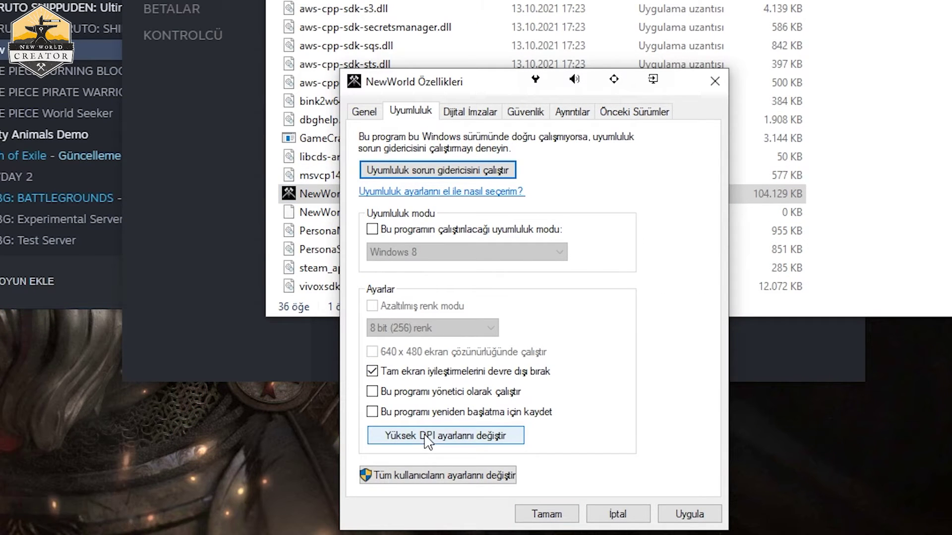
# - Override NewWorld's high DPI scaling behaviour with scaling performed by Uygulama, and save its properties
pyautogui.click(424, 422)
pyautogui.click(492, 428)
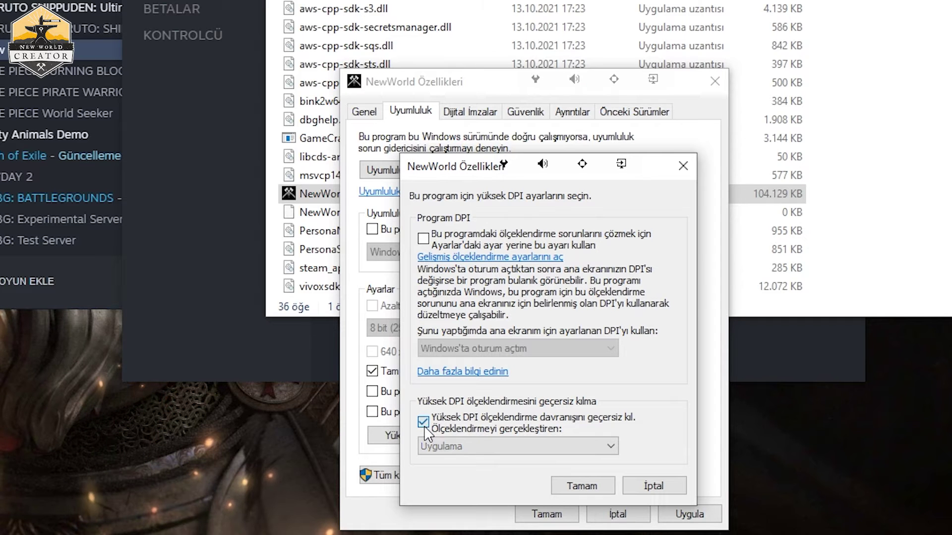
pyautogui.click(581, 486)
pyautogui.click(689, 514)
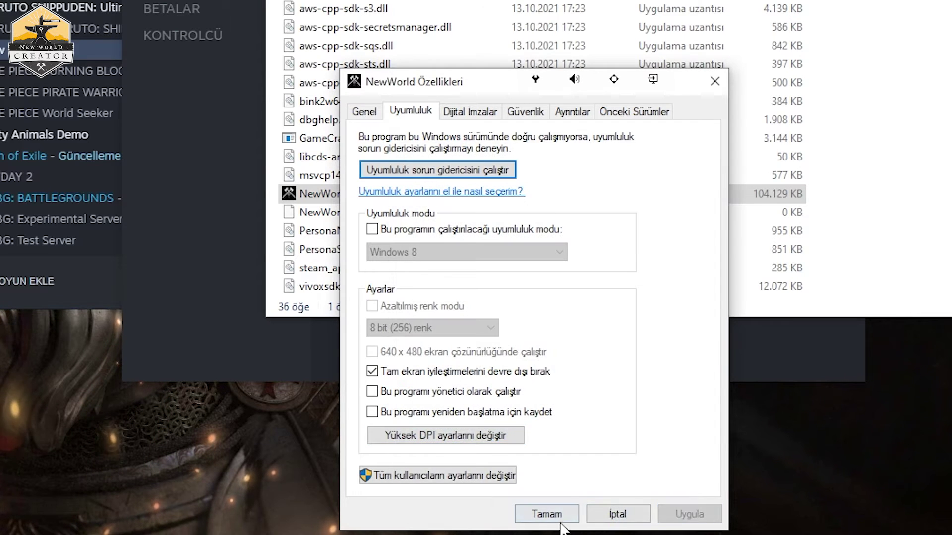
pyautogui.click(547, 514)
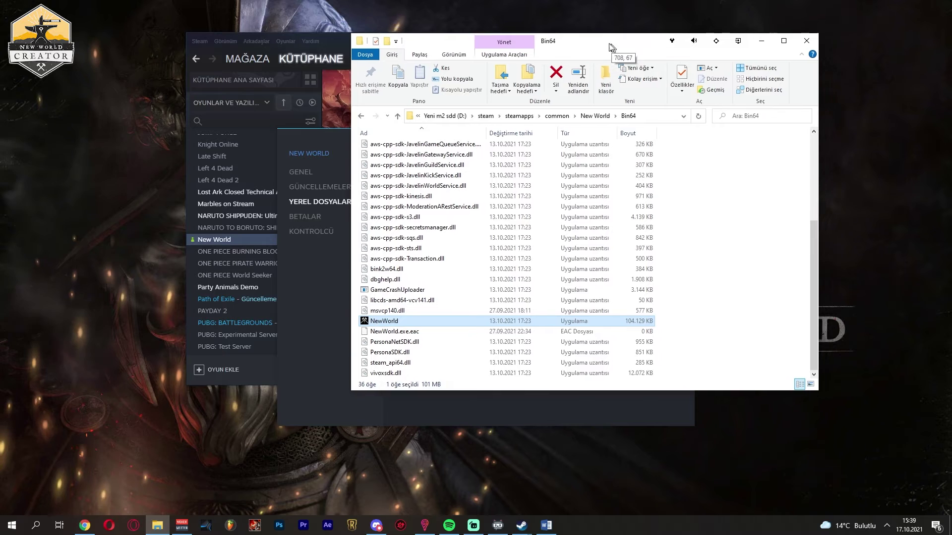
pyautogui.moveTo(612, 43); pyautogui.dragTo(537, 49)
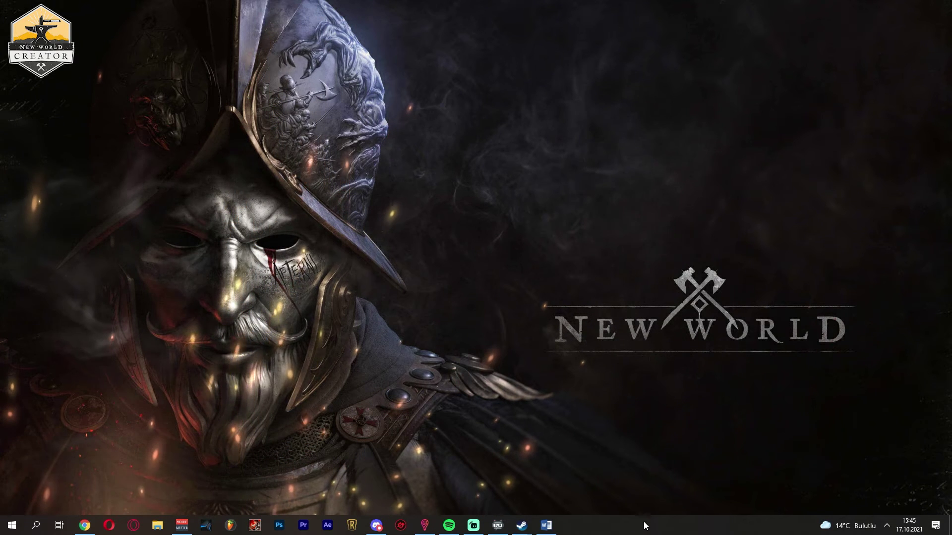
# - Open Görev Yöneticisi and examine the performance graphs for GPU 0
pyautogui.rightClick(645, 526)
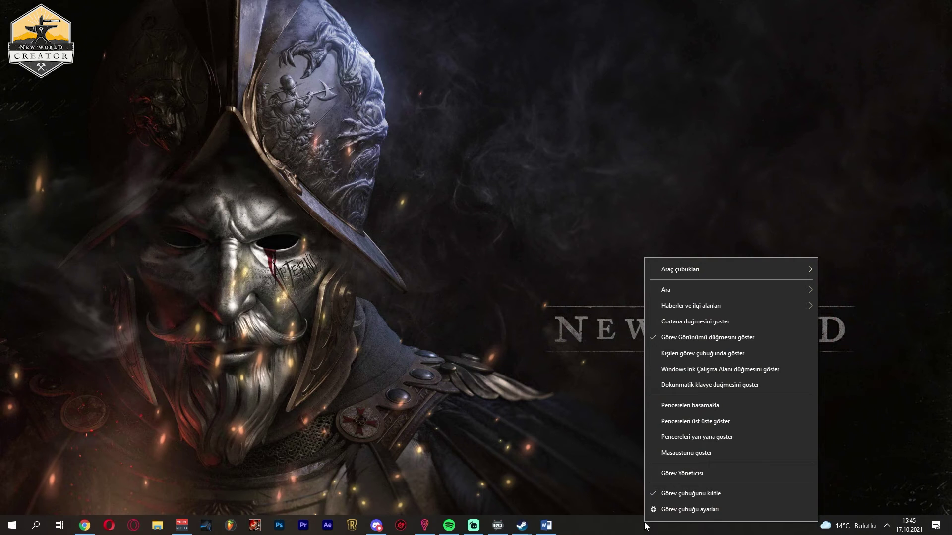
pyautogui.click(663, 474)
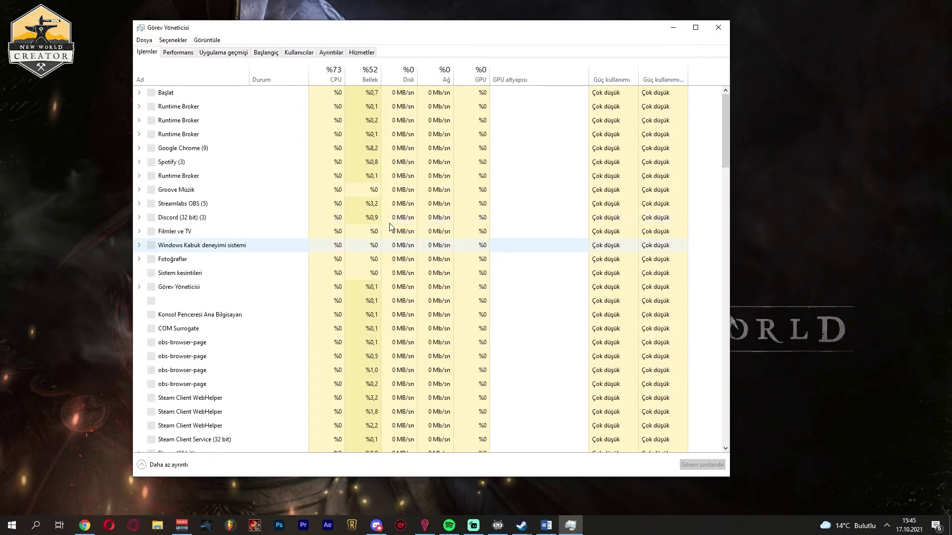
pyautogui.click(178, 52)
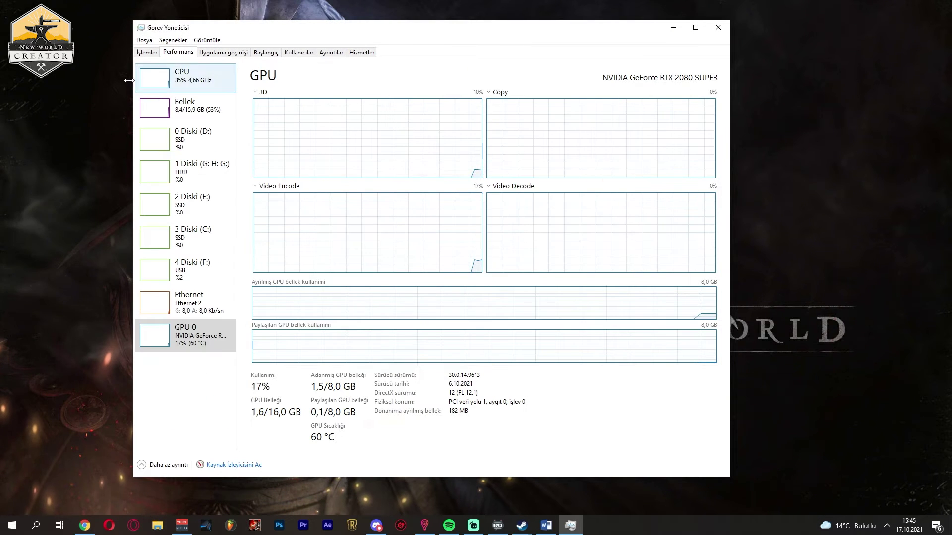
pyautogui.click(198, 349)
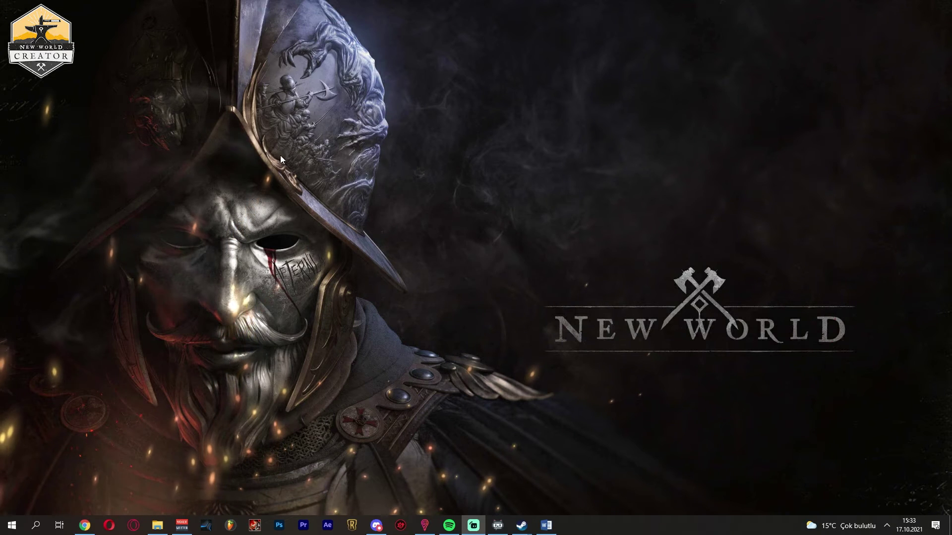
# - Open NVIDIA Denetim Masası and apply Gelişmiş 3D görüntü ayarlarını kullan as the image settings preference
pyautogui.rightClick(527, 114)
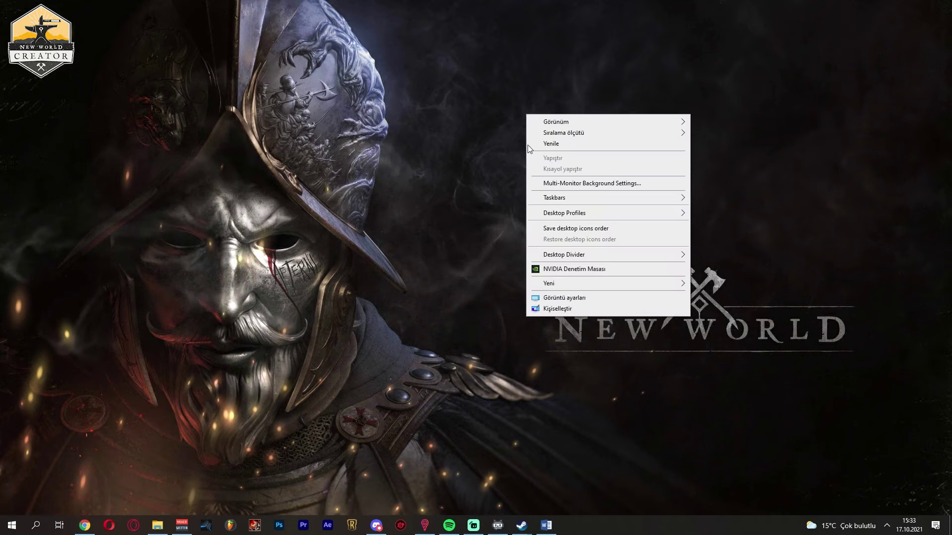
pyautogui.click(575, 269)
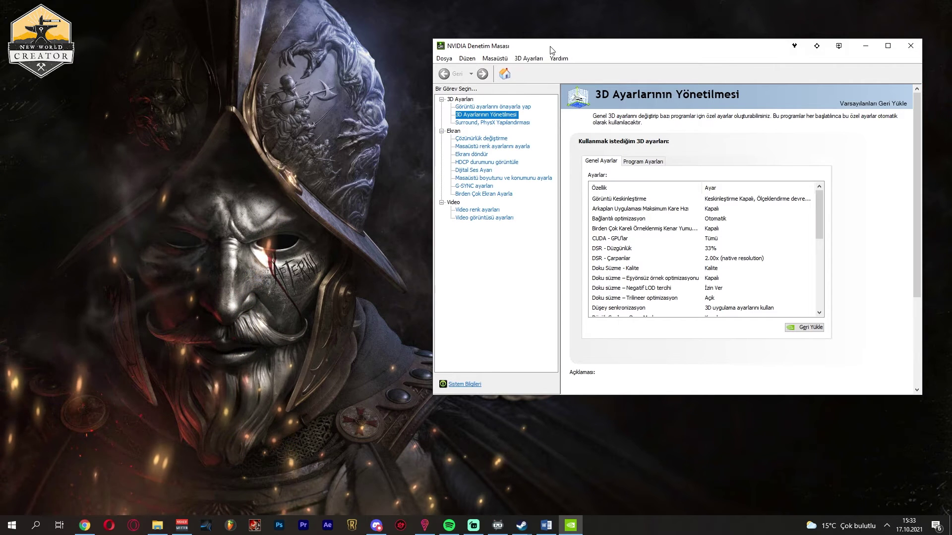
pyautogui.moveTo(550, 48); pyautogui.dragTo(505, 58)
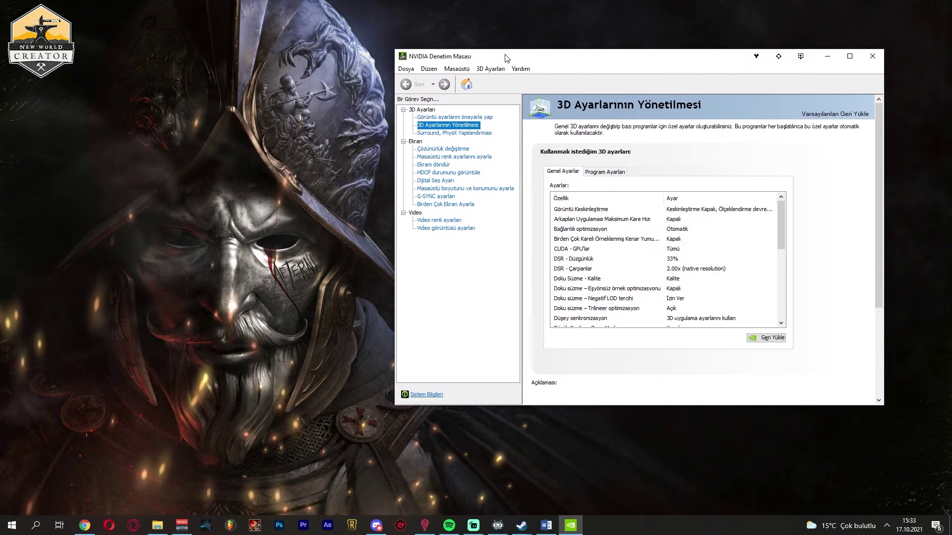
pyautogui.click(455, 117)
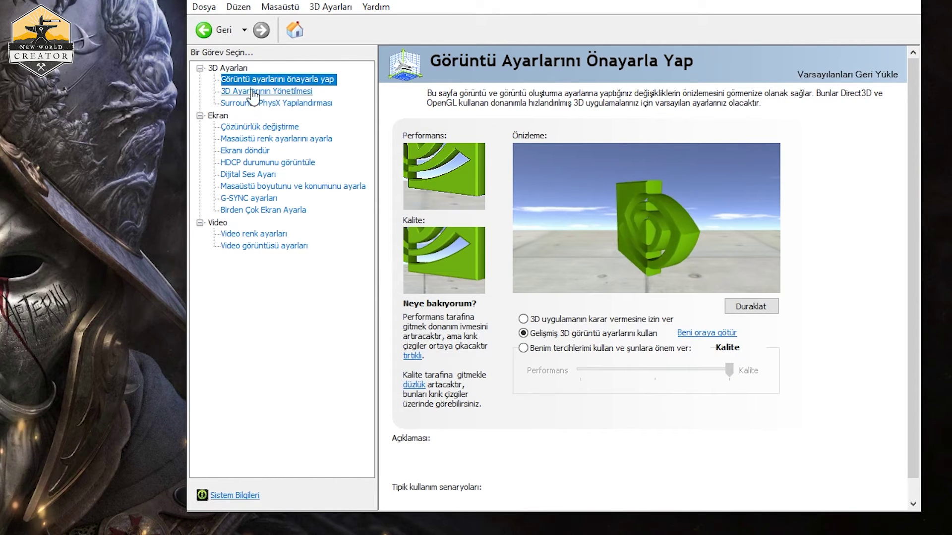
pyautogui.moveTo(553, 333)
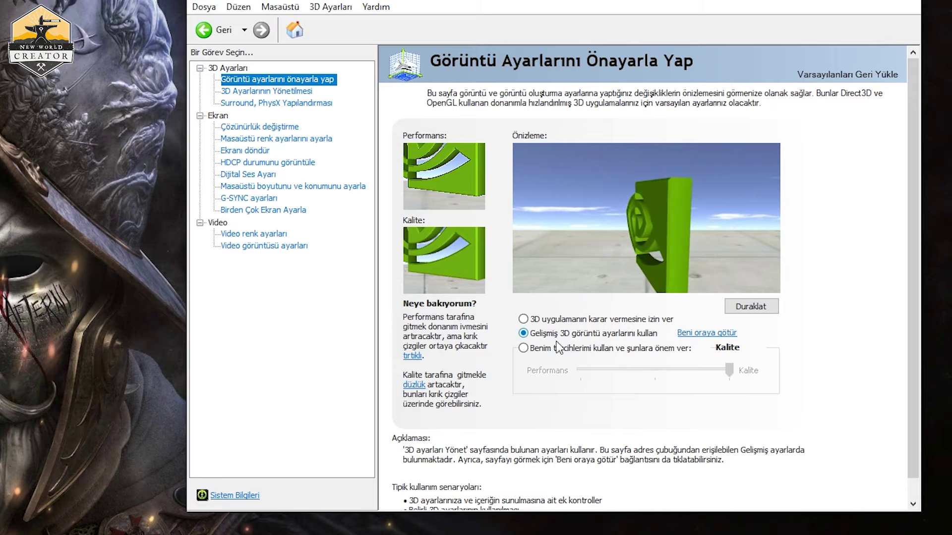
pyautogui.click(528, 339)
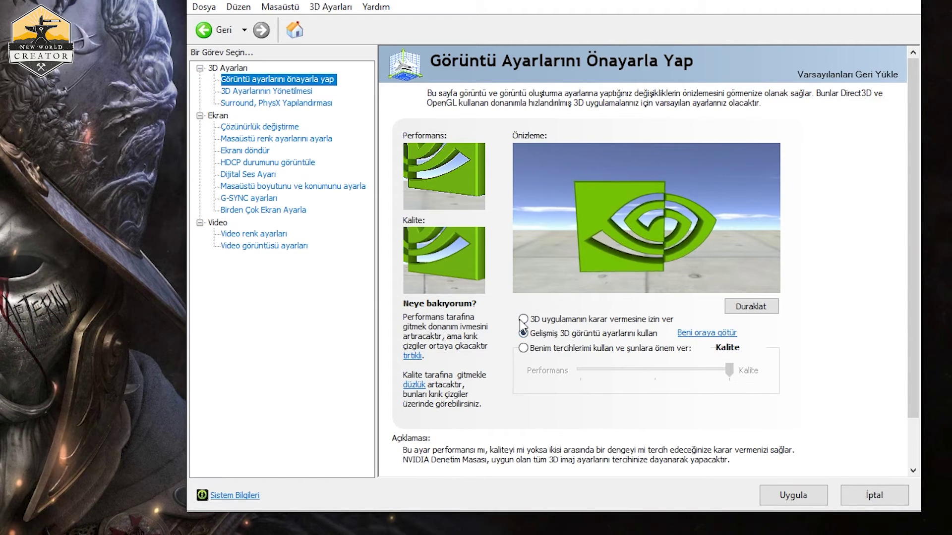
pyautogui.click(794, 495)
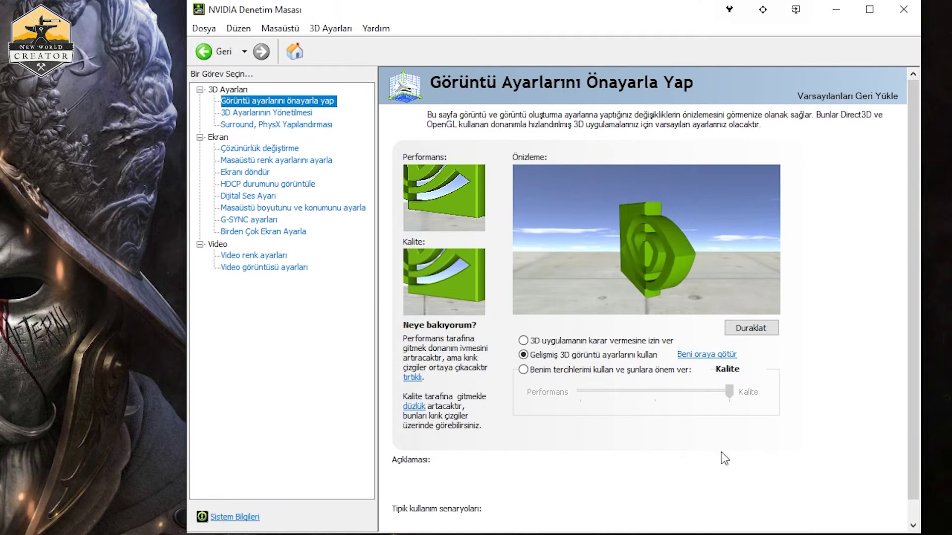
# - Set Düşük Gecikme Oranı Modu to Ultra in the global 3D settings
pyautogui.click(278, 115)
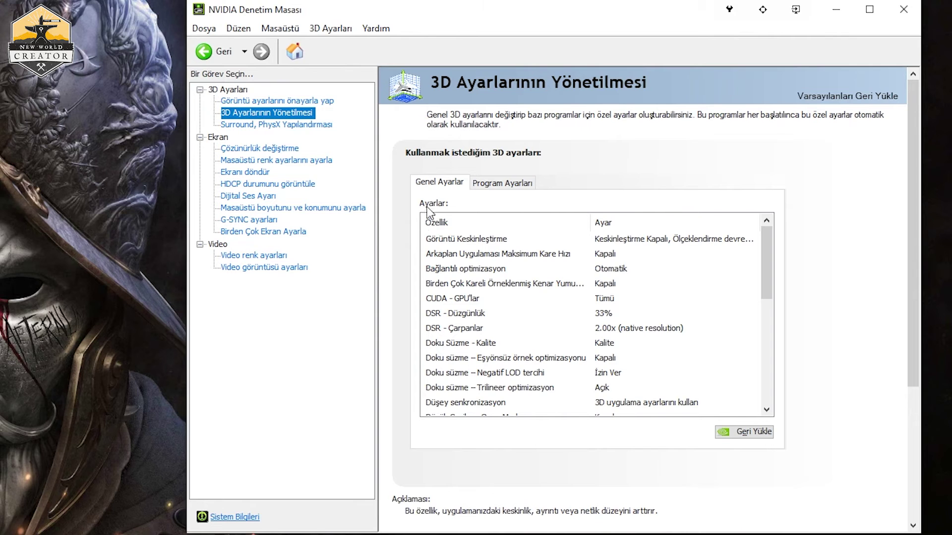
pyautogui.moveTo(464, 16); pyautogui.dragTo(456, 15)
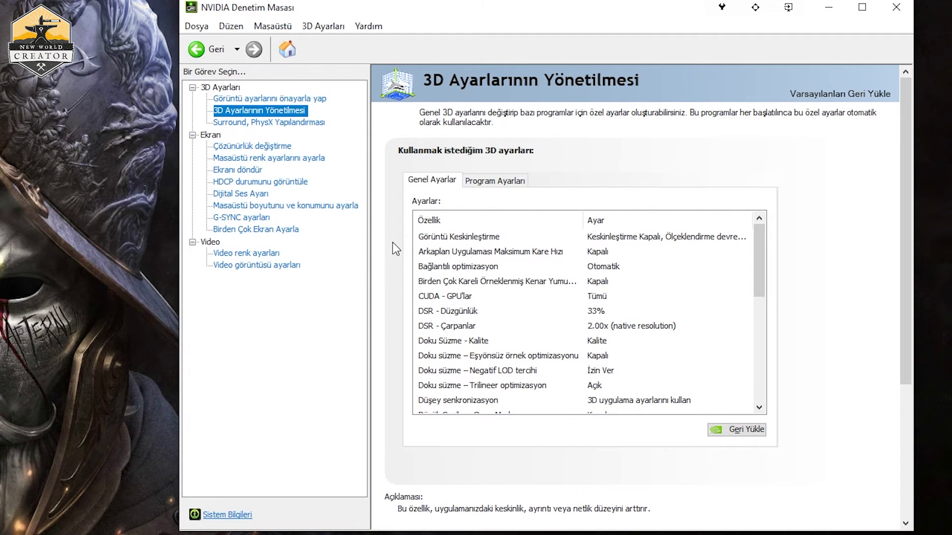
pyautogui.scroll(-2, 475, 331)
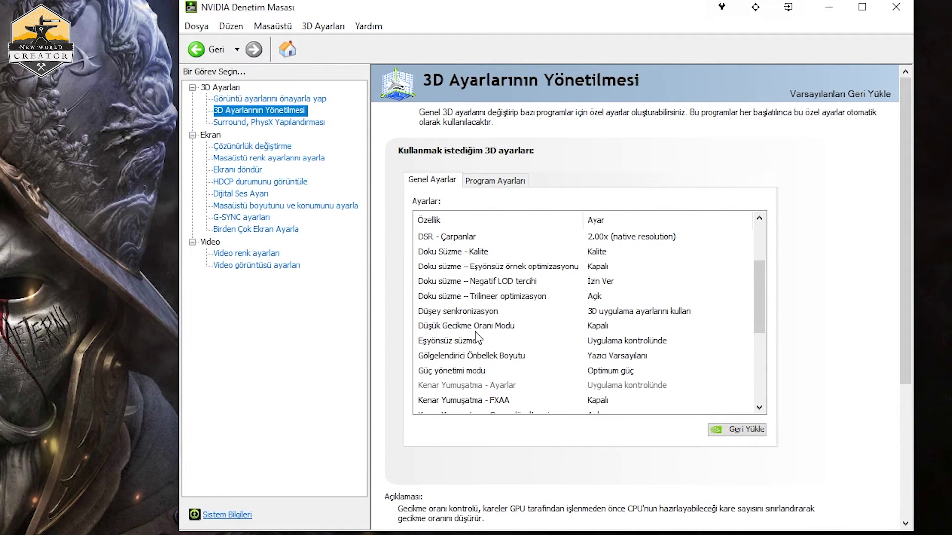
pyautogui.click(475, 332)
pyautogui.click(604, 327)
pyautogui.click(604, 327)
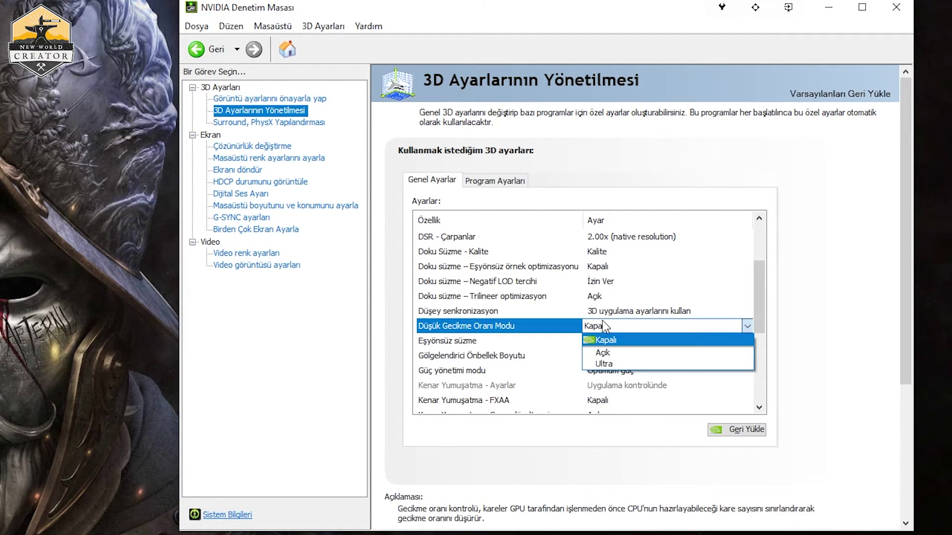
pyautogui.click(597, 362)
# - Set OpenGL ile görüntü oluşturma GPU'su to NVIDIA GeForce RTX 2080 SUPER
pyautogui.scroll(-5, 504, 339)
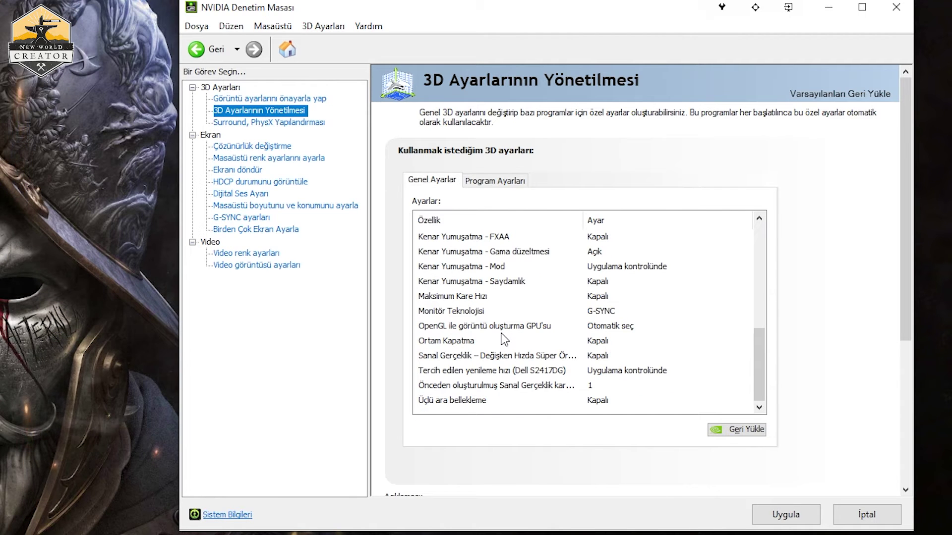
pyautogui.click(572, 329)
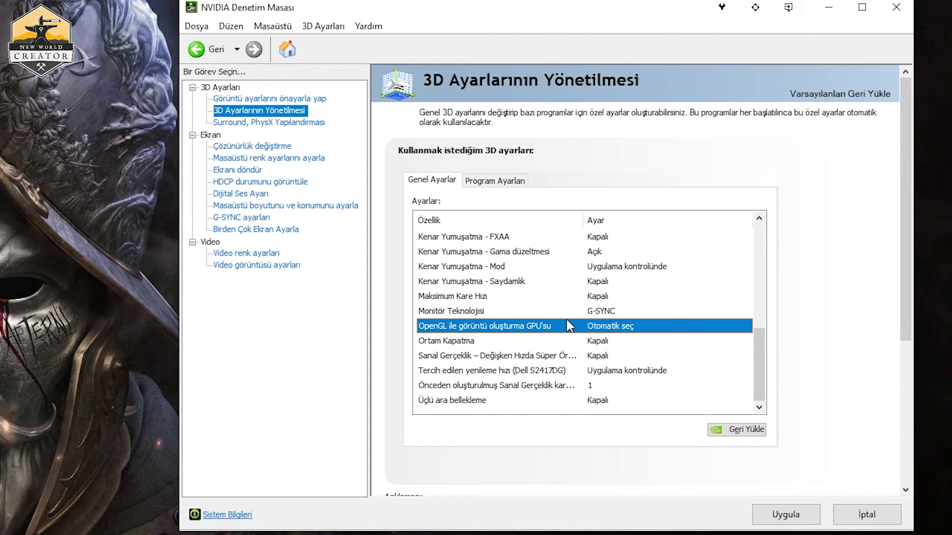
pyautogui.click(607, 328)
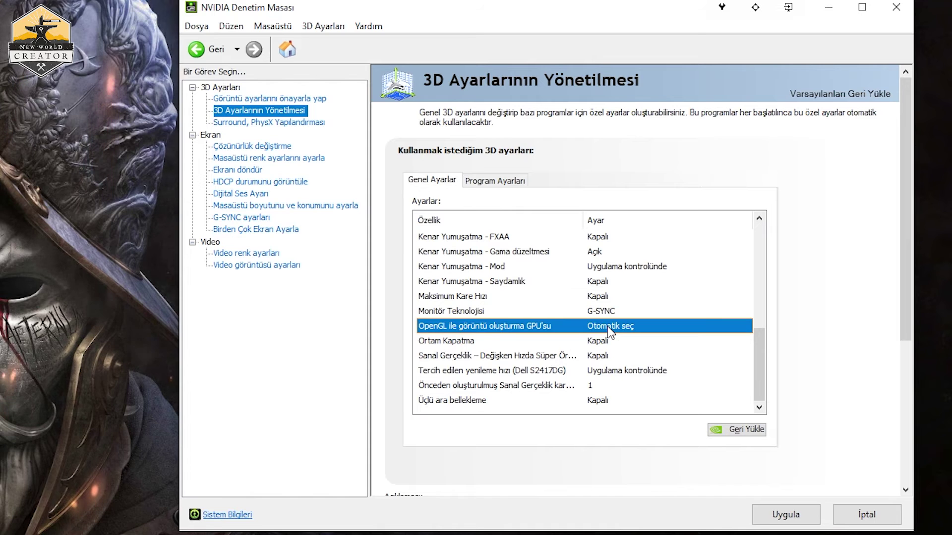
pyautogui.click(607, 326)
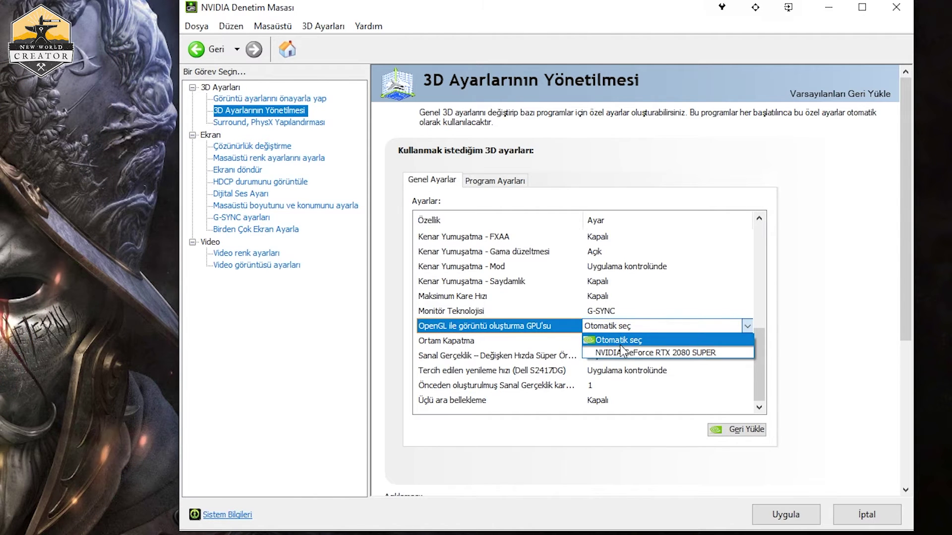
pyautogui.click(621, 353)
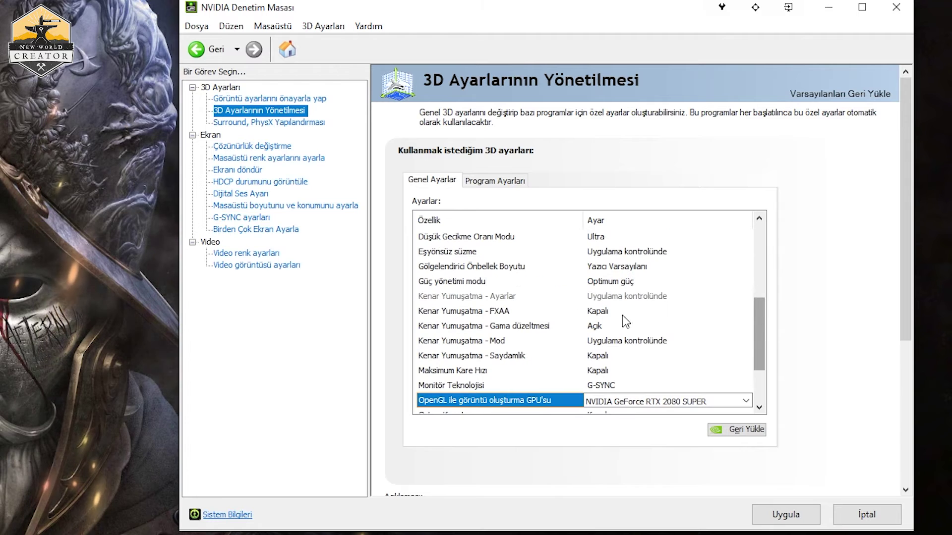
# - Set Güç yönetimi modu to Maksimum performansı tercih et in the global 3D settings
pyautogui.click(625, 284)
pyautogui.click(625, 285)
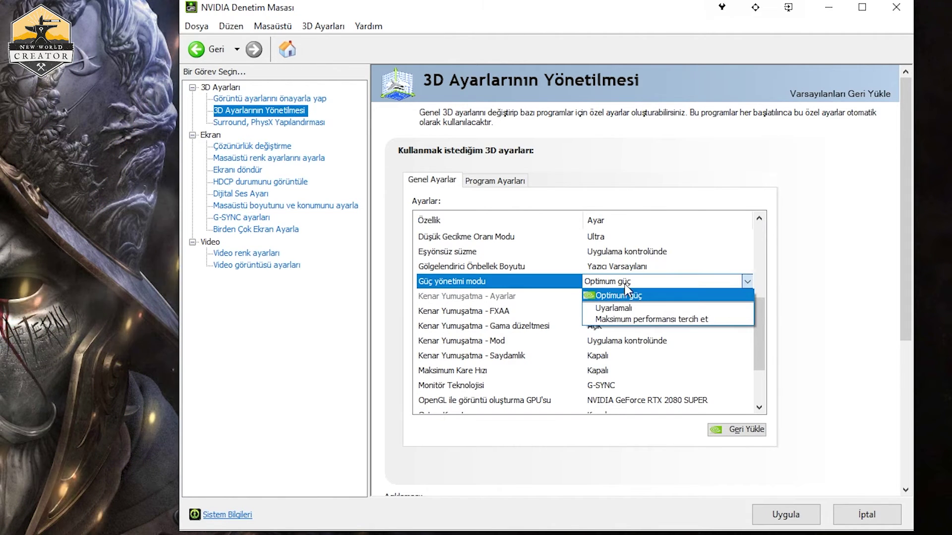
pyautogui.click(630, 320)
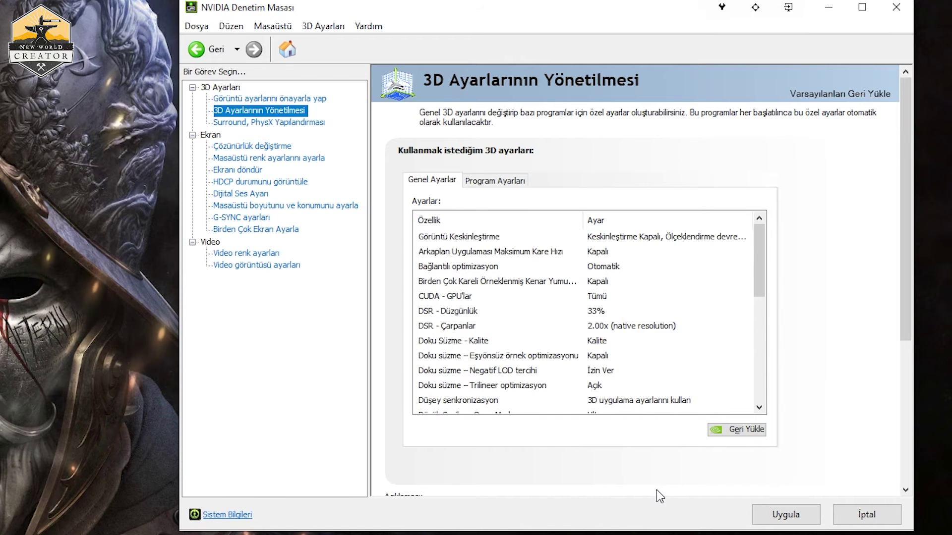
# - Set Tercih edilen yenileme hızı for the Dell S2417DG monitor to Kullanılabilecek en yüksek değer
pyautogui.scroll(-6, 534, 382)
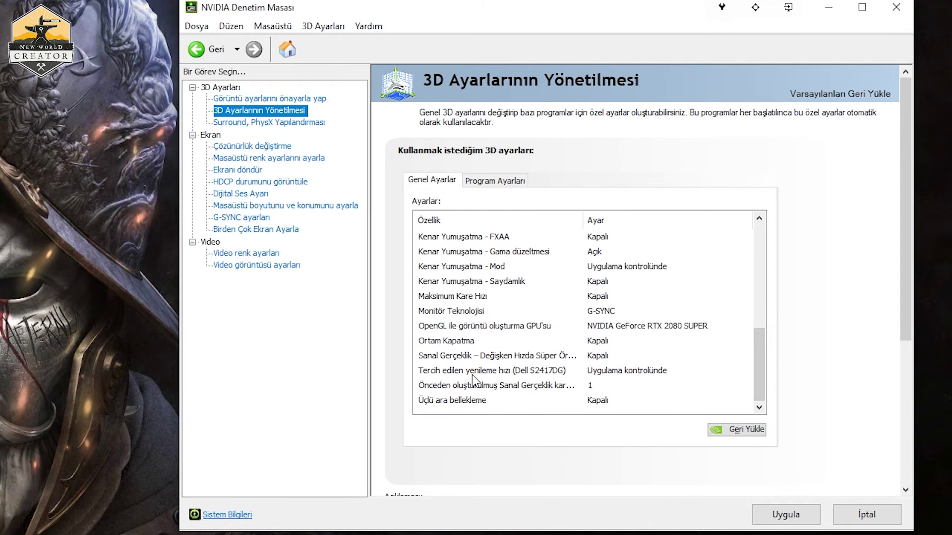
pyautogui.click(532, 371)
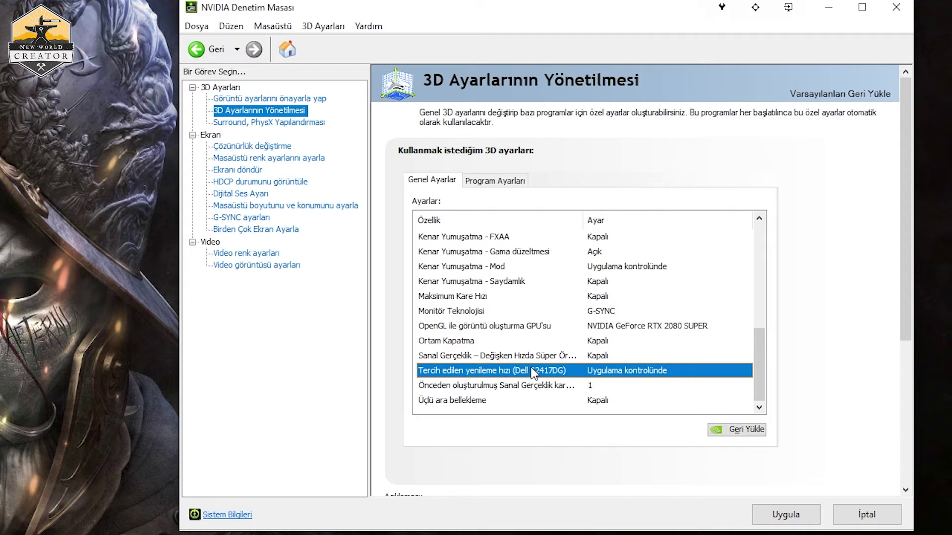
pyautogui.click(555, 373)
pyautogui.click(638, 373)
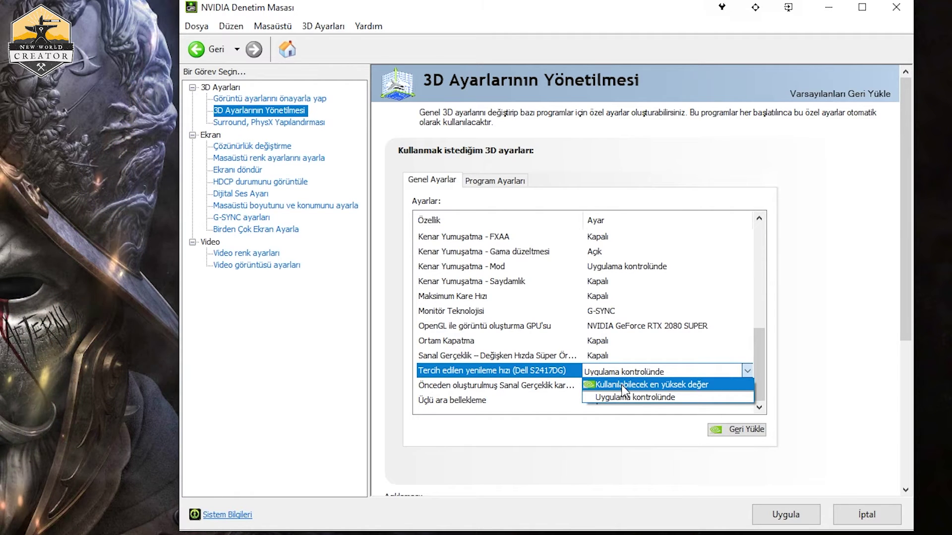
pyautogui.click(622, 386)
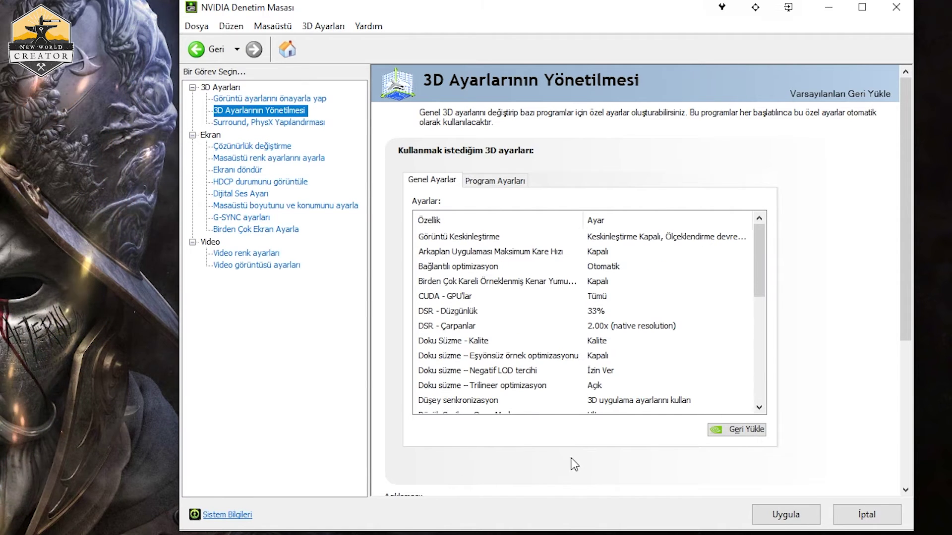
# - Set Doku Süzme - Kalite to Yüksek performans in the global 3D settings
pyautogui.scroll(-4, 750, 269)
pyautogui.scroll(-1, 766, 331)
pyautogui.scroll(3, 481, 243)
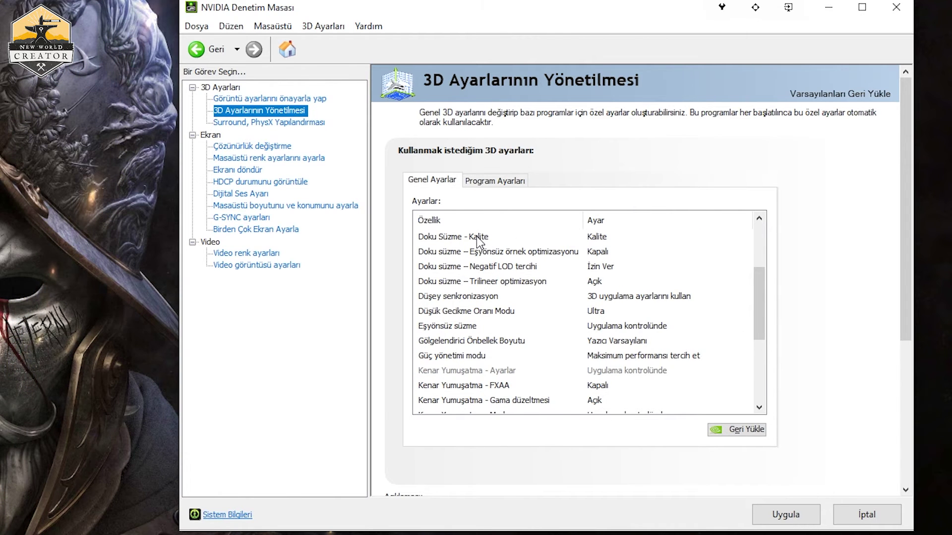
pyautogui.click(612, 239)
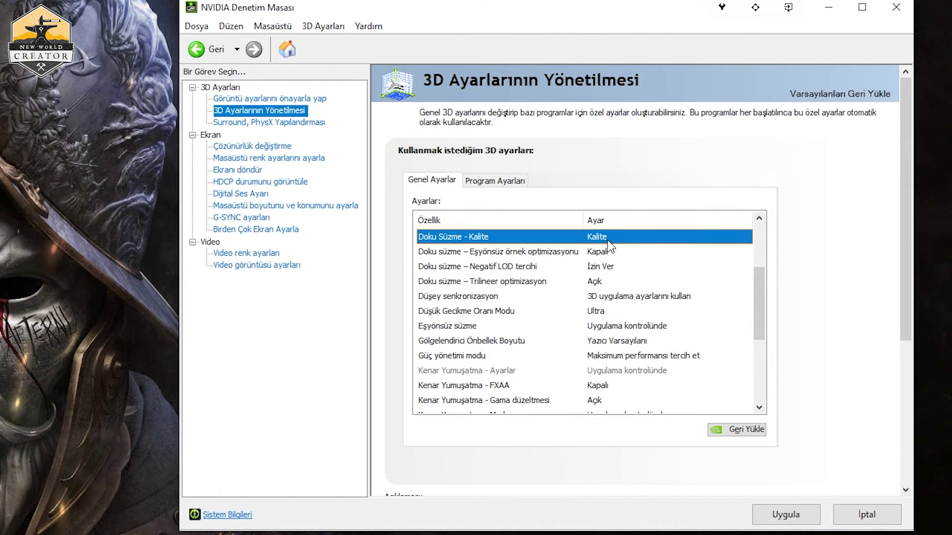
pyautogui.click(607, 239)
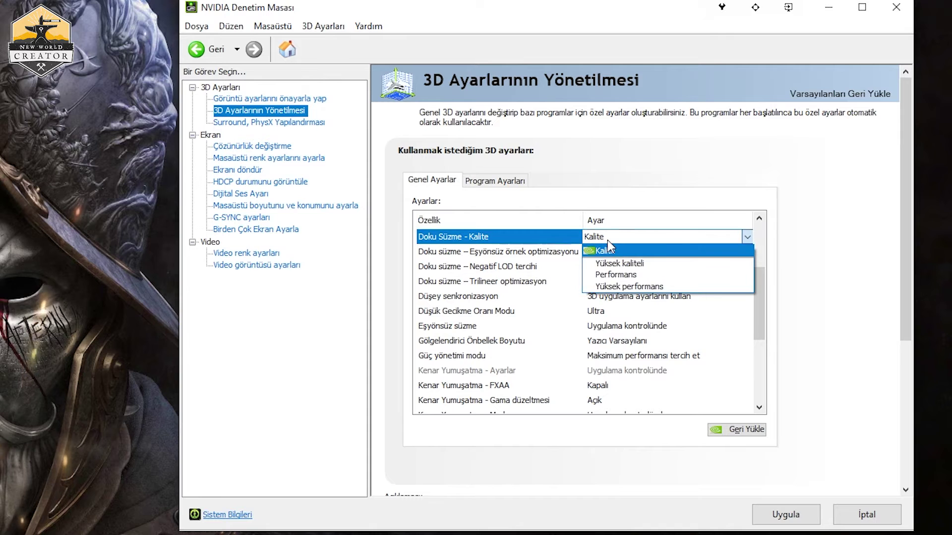
pyautogui.click(626, 288)
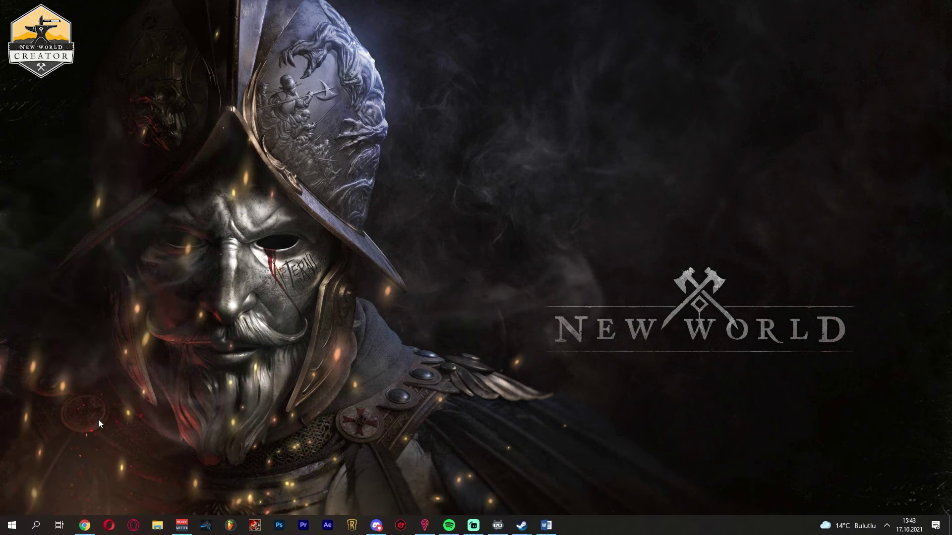
# - Search Windows for güç, open Güç planını düzenle and go up to the Güç Seçenekleri plan list
pyautogui.click(12, 525)
pyautogui.write('g')
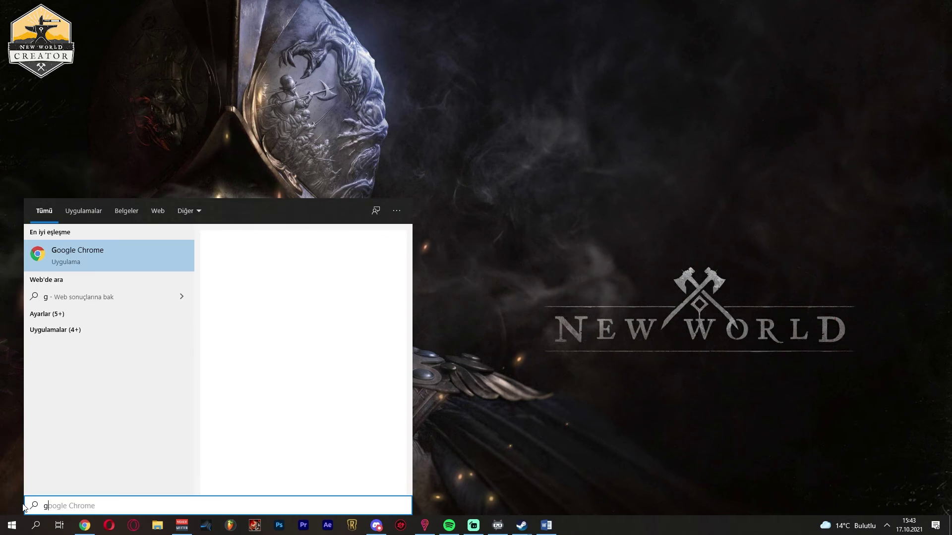
pyautogui.write('üç')
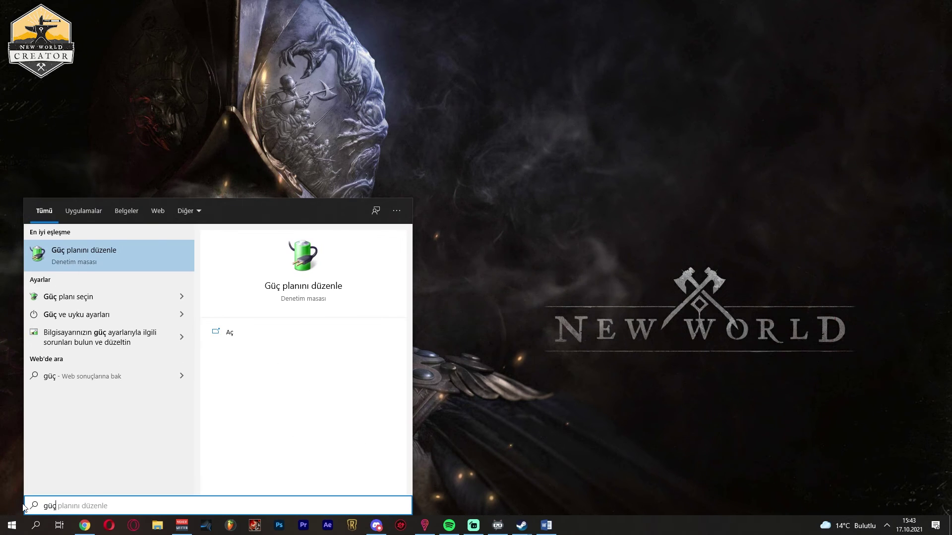
pyautogui.click(126, 256)
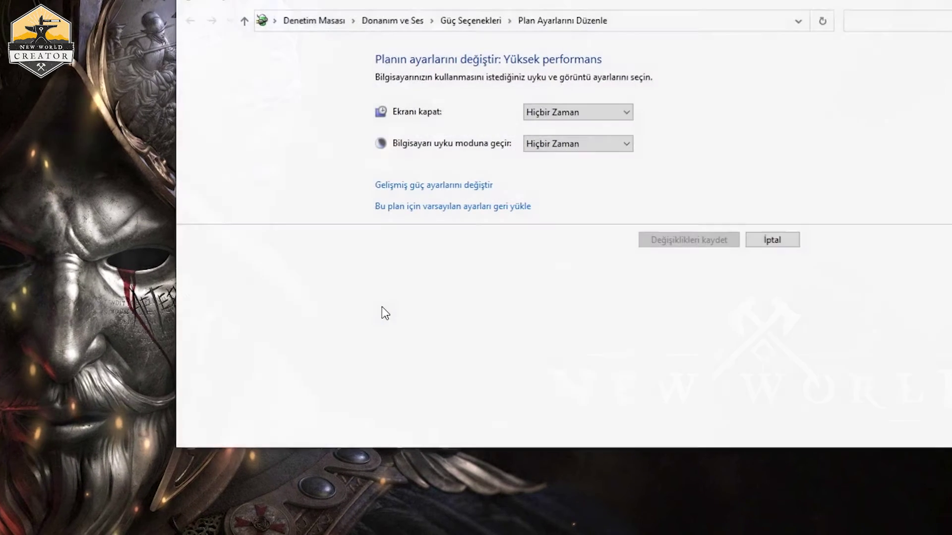
pyautogui.click(475, 18)
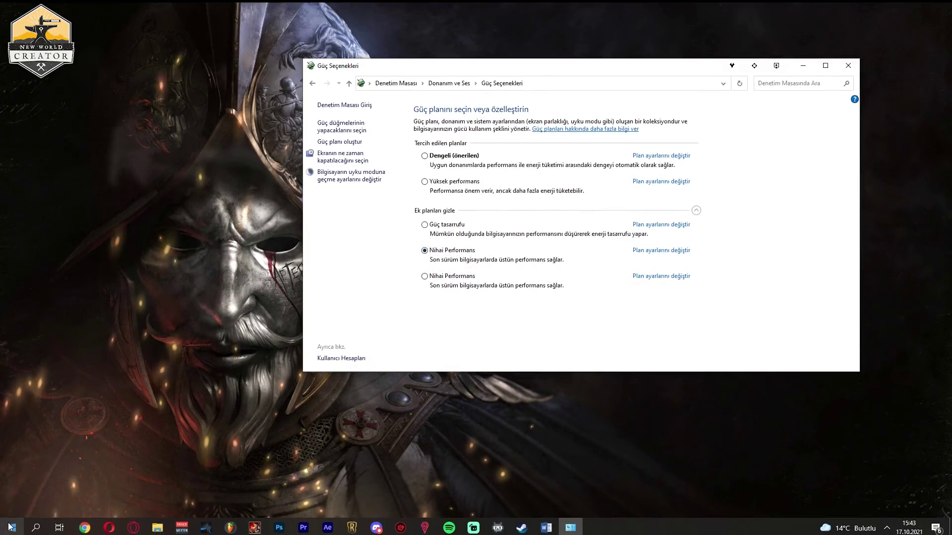
# - Open Komut İstemi as administrator and run powercfg -duplicatescheme e9a42b02-d5df-448d-aa00-03f14749eb61
pyautogui.click(12, 524)
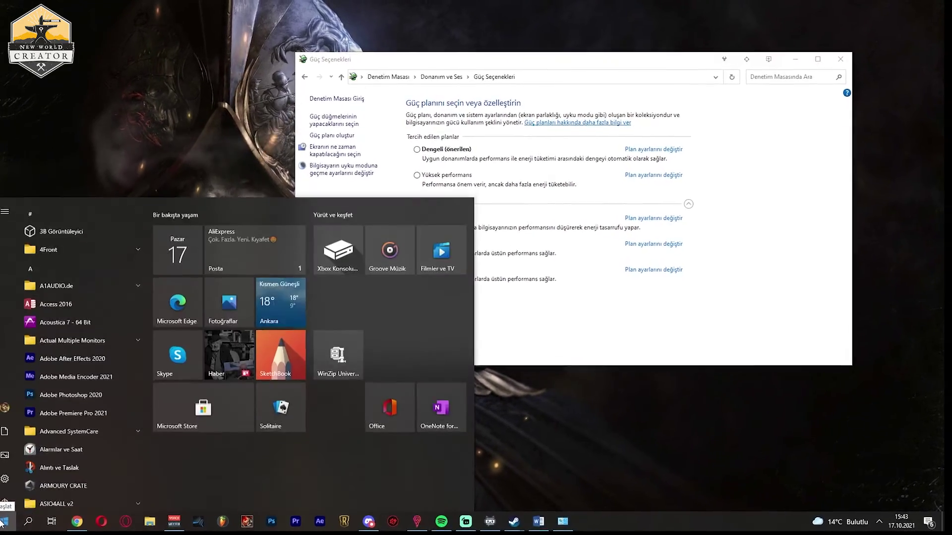
pyautogui.write('komut')
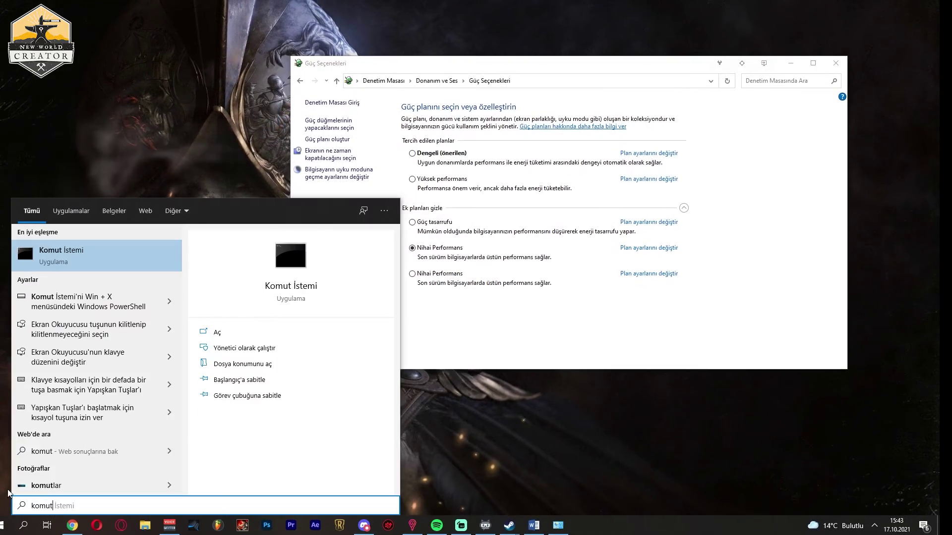
pyautogui.rightClick(87, 261)
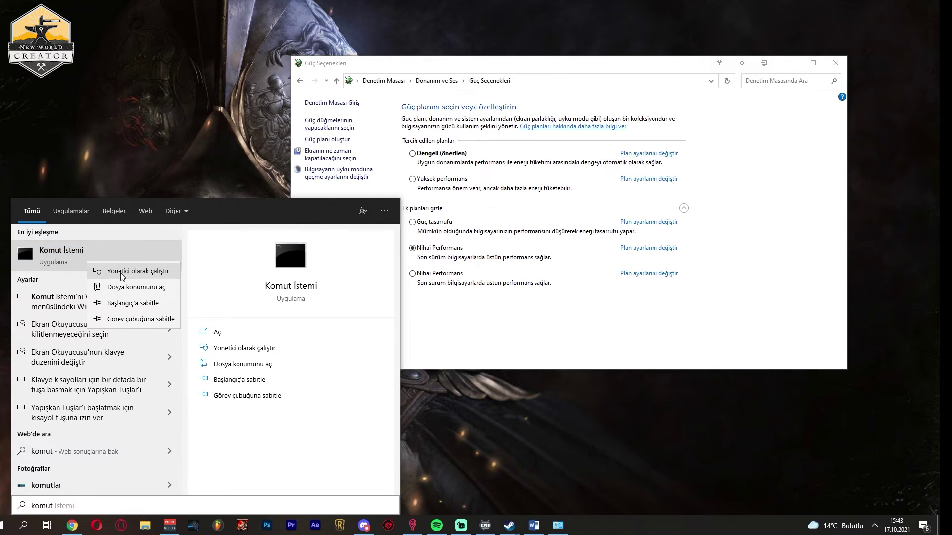
pyautogui.click(101, 271)
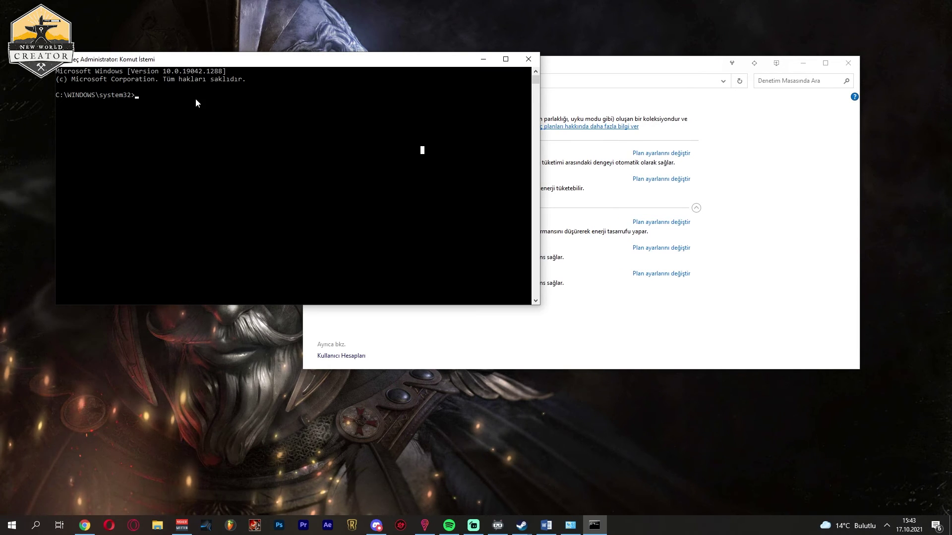
pyautogui.write('powercfg -duplicatescheme e9a42b02-d5df-448d-aa00-03f14749eb61')
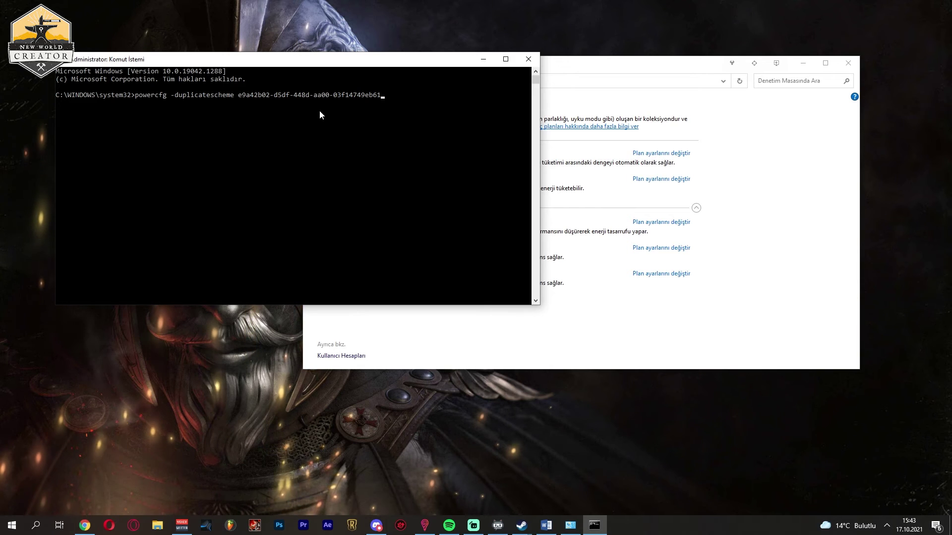
pyautogui.press('Return')
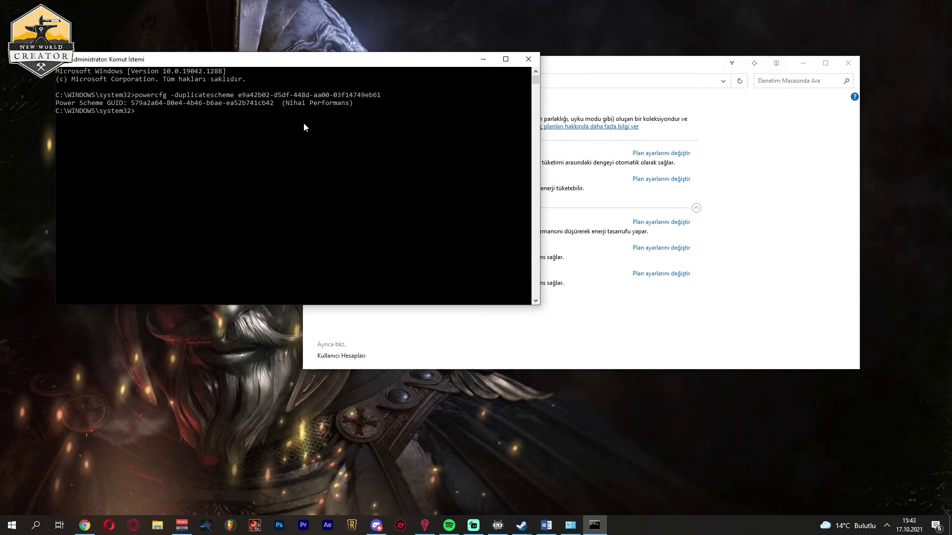
# - Close Komut İstemi, reload Güç Seçenekleri and select a Nihai Performans power plan
pyautogui.click(525, 60)
pyautogui.click(449, 81)
pyautogui.click(478, 193)
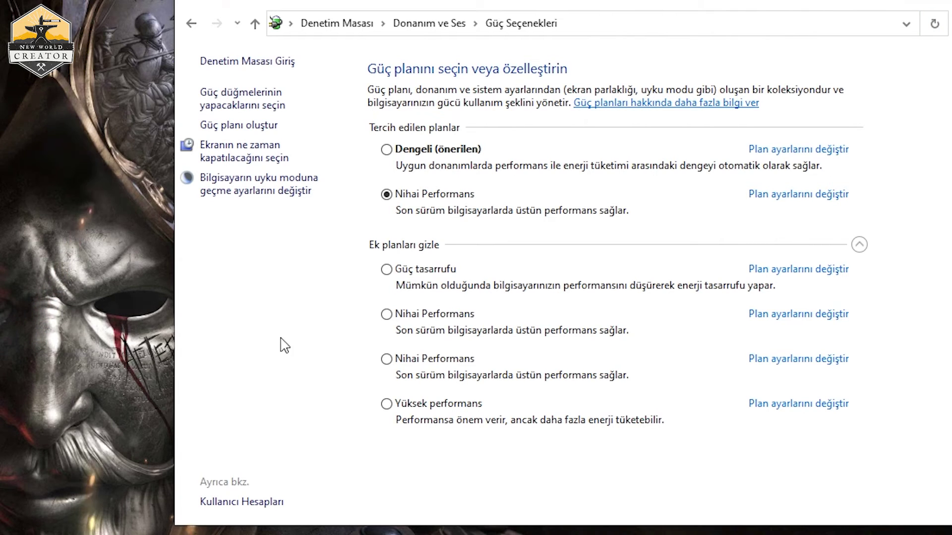
pyautogui.click(394, 314)
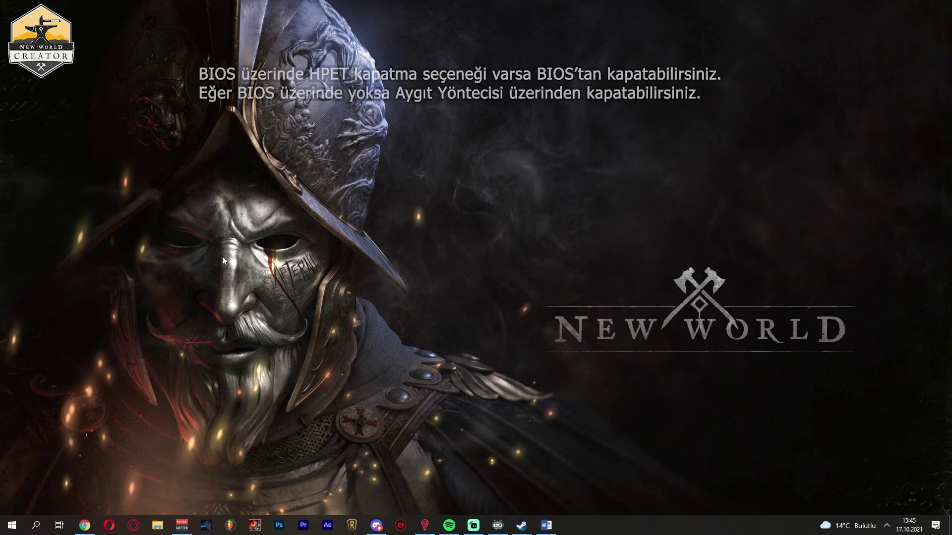
# - Search Windows for aygıt and open Aygıt Yöneticisi
pyautogui.click(2, 531)
pyautogui.click(658, 207)
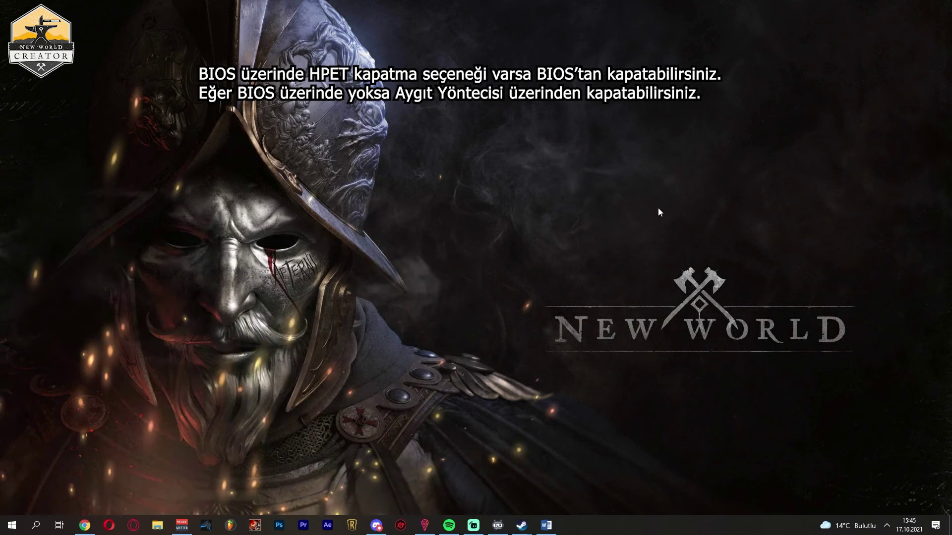
pyautogui.click(15, 532)
pyautogui.write('aygıt')
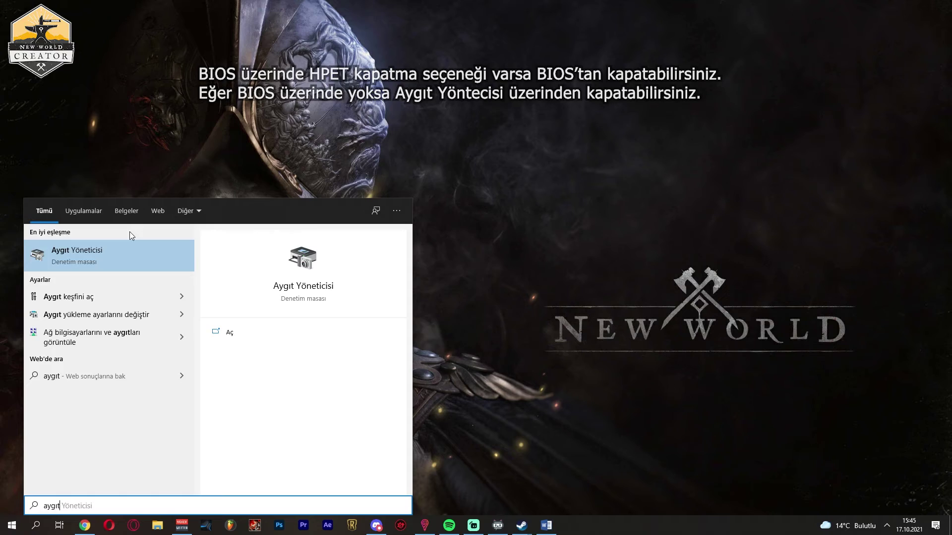
pyautogui.click(124, 255)
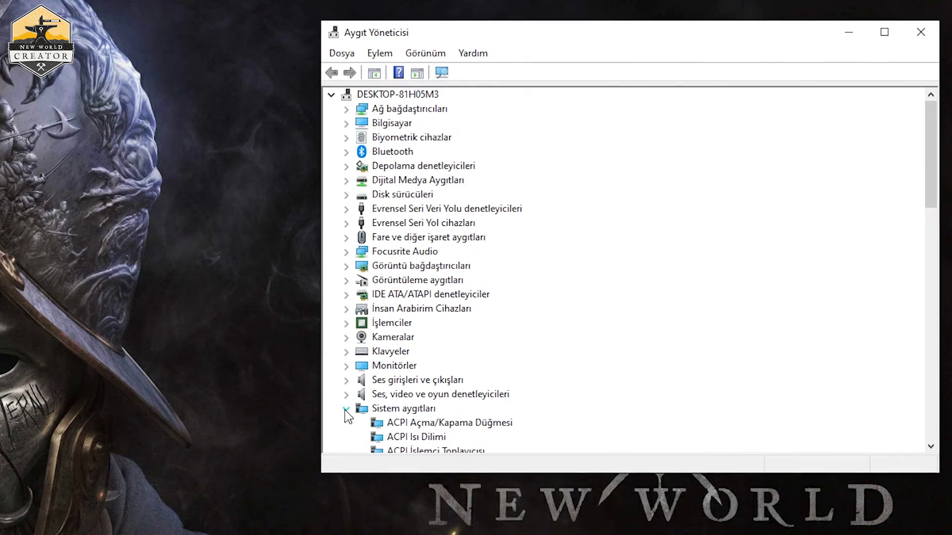
# - Check the device actions for Yüksek duyarlıklı olay süreölçeri under Sistem aygıtları and close Aygıt Yöneticisi
pyautogui.moveTo(934, 146); pyautogui.dragTo(935, 364)
pyautogui.click(440, 411)
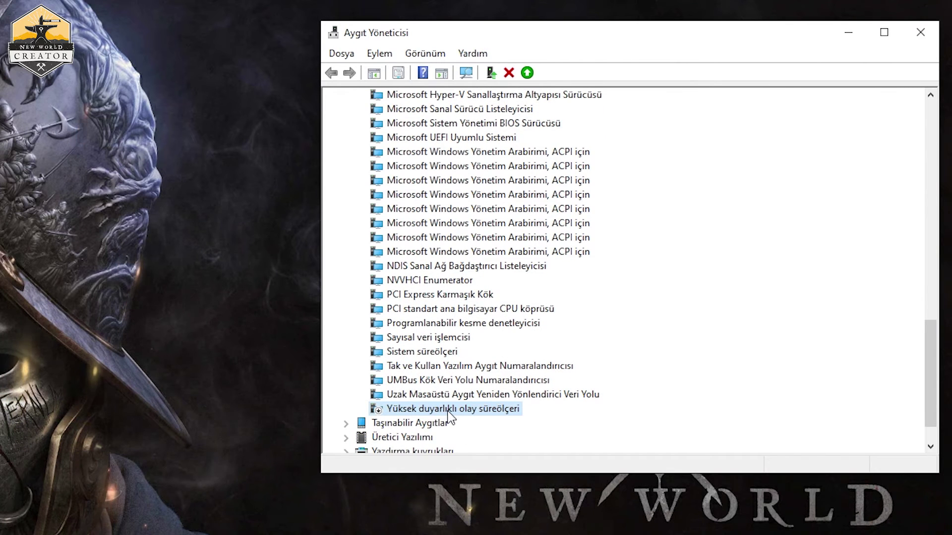
pyautogui.rightClick(449, 415)
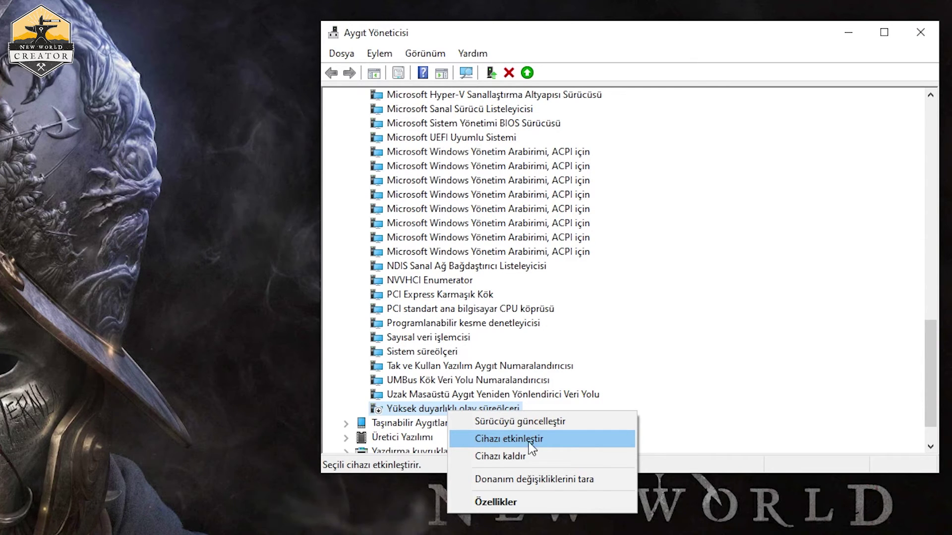
pyautogui.click(499, 440)
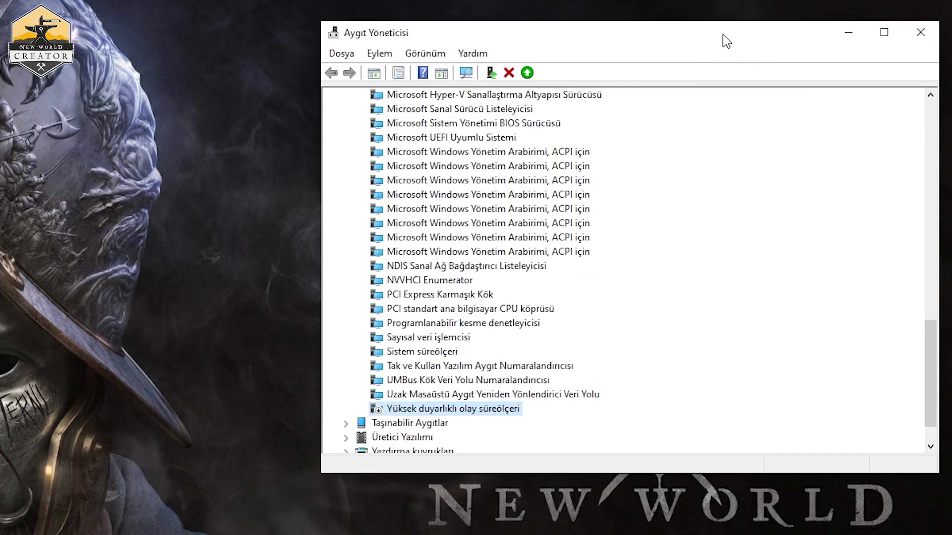
pyautogui.hotkey('alt', 'F4')
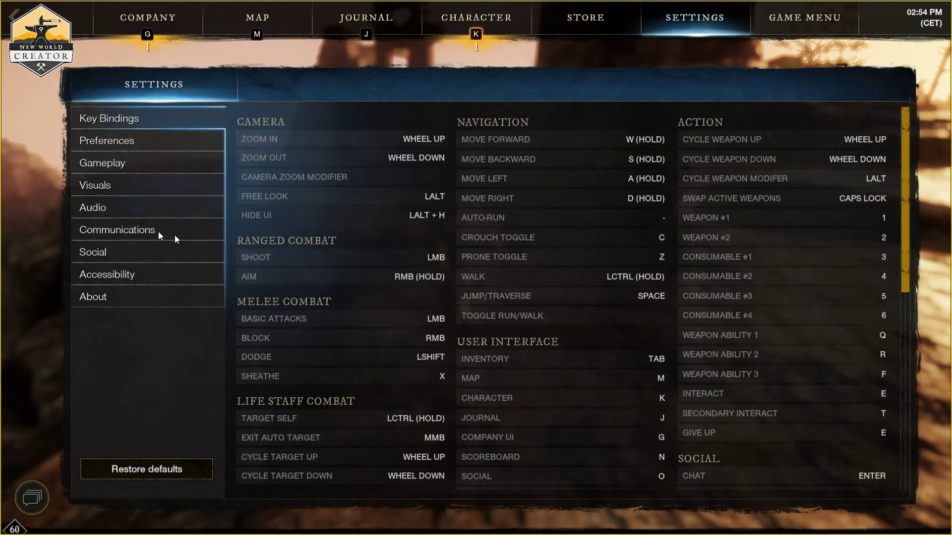
# - Open the Visuals settings in New World and examine the resolution choices, quality and detail presets, and FPS options
pyautogui.click(109, 185)
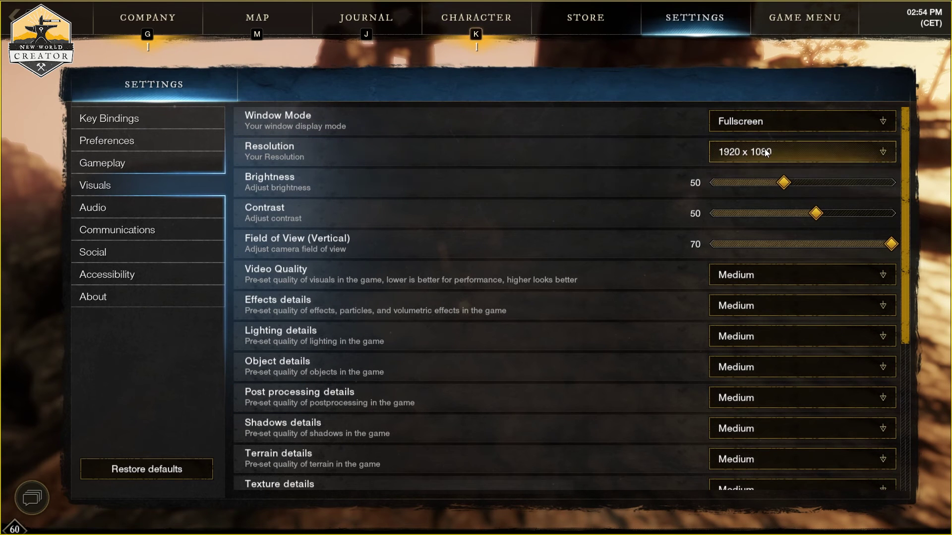
pyautogui.click(794, 150)
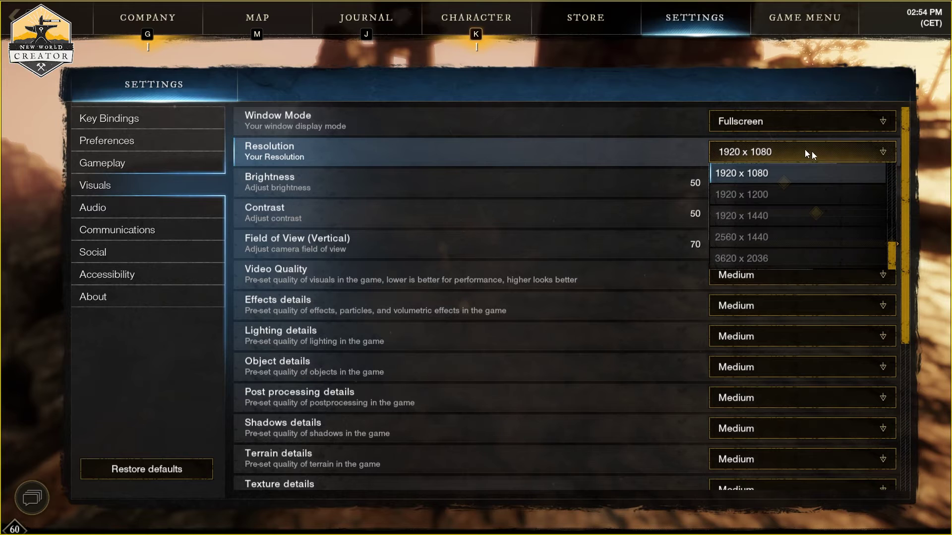
pyautogui.click(662, 180)
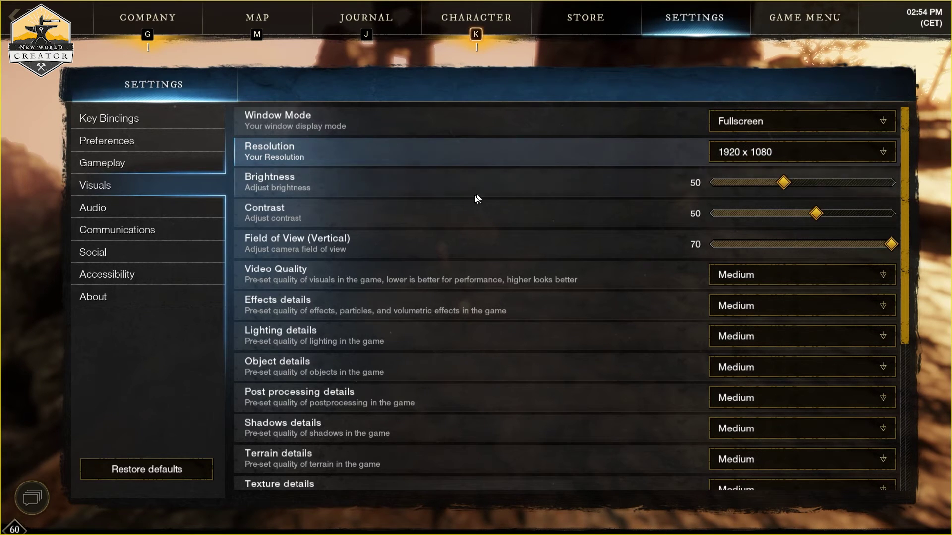
pyautogui.scroll(-3, 451, 277)
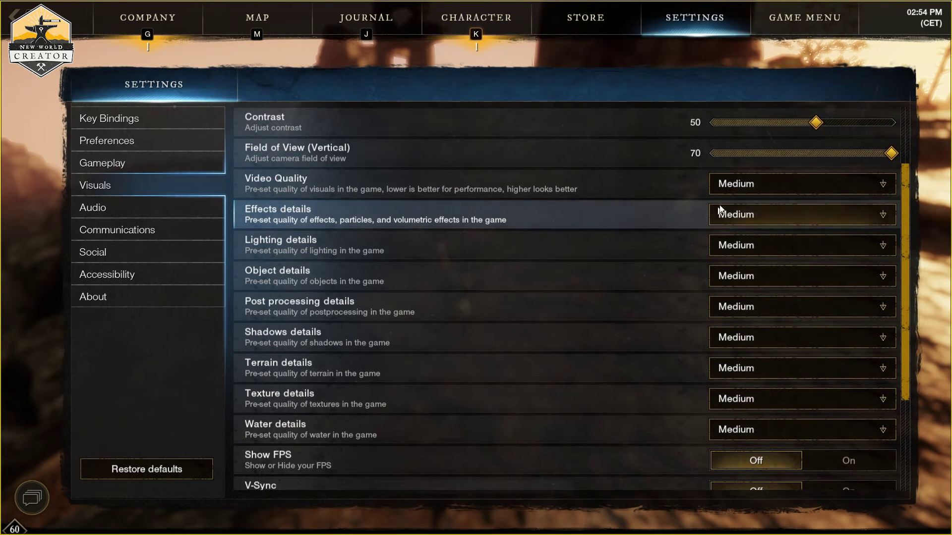
pyautogui.moveTo(906, 196); pyautogui.dragTo(909, 228)
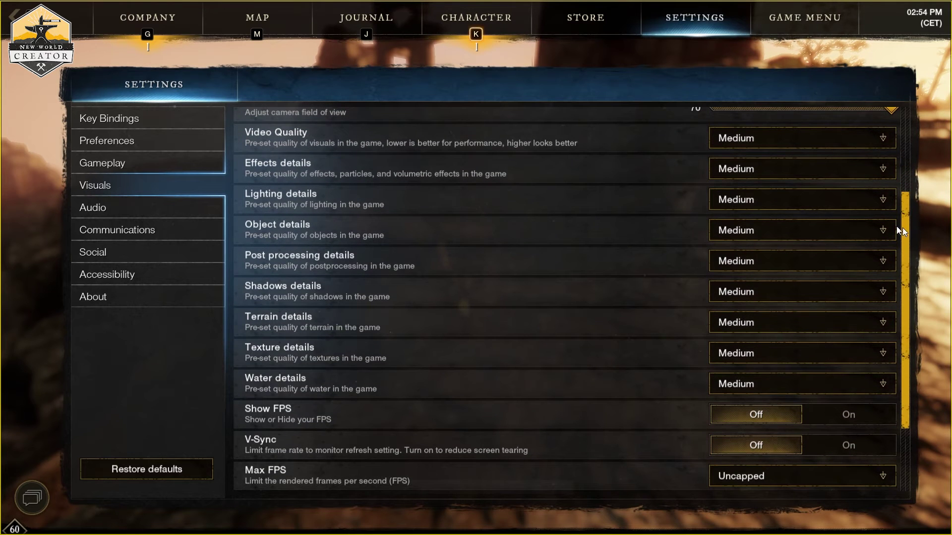
pyautogui.click(762, 170)
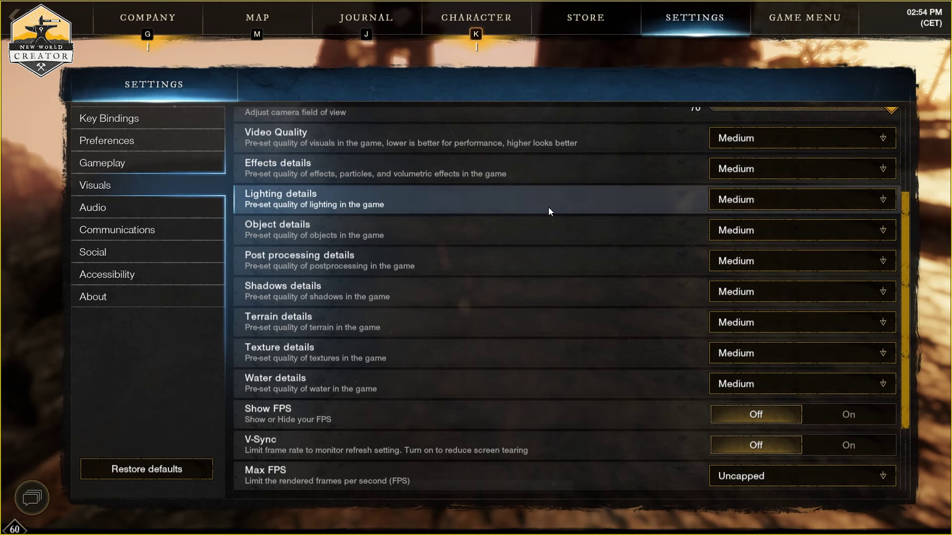
# - Set Lighting details to High and Object details to Medium in the Visuals settings
pyautogui.click(736, 201)
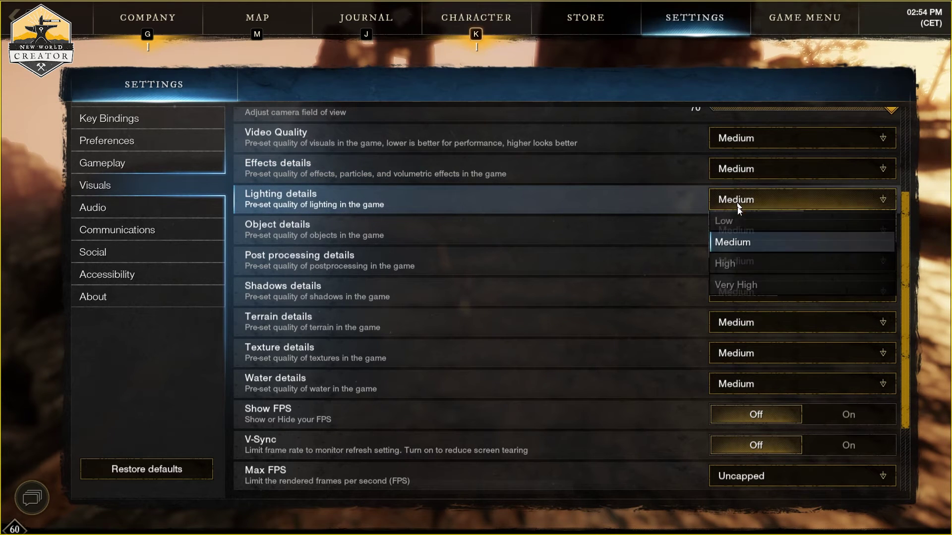
pyautogui.click(722, 266)
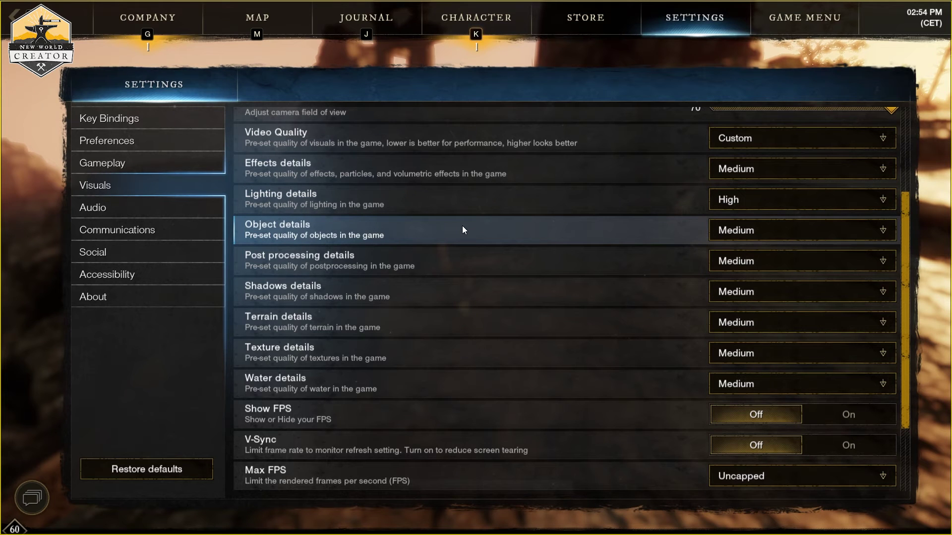
pyautogui.click(752, 230)
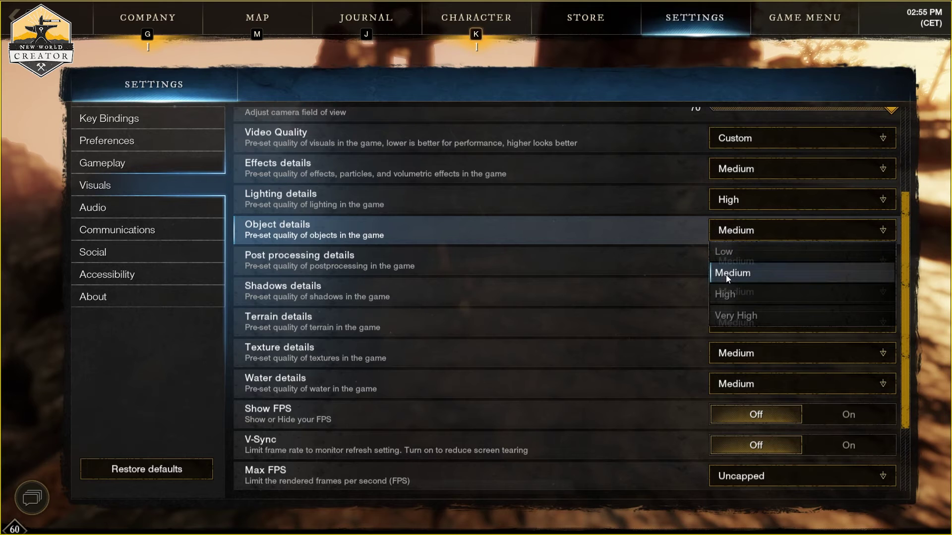
pyautogui.click(726, 274)
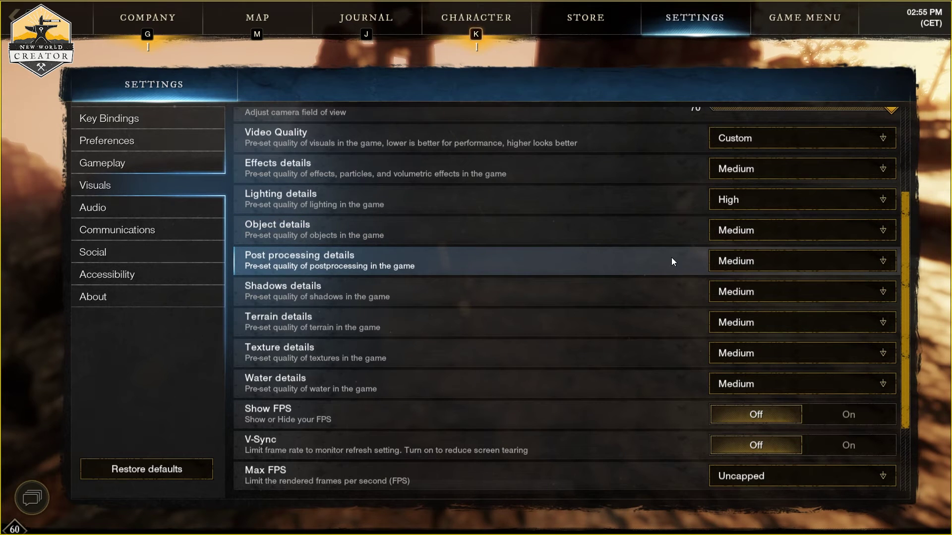
# - Try Post processing details at Low and restore the setting to Medium
pyautogui.click(738, 259)
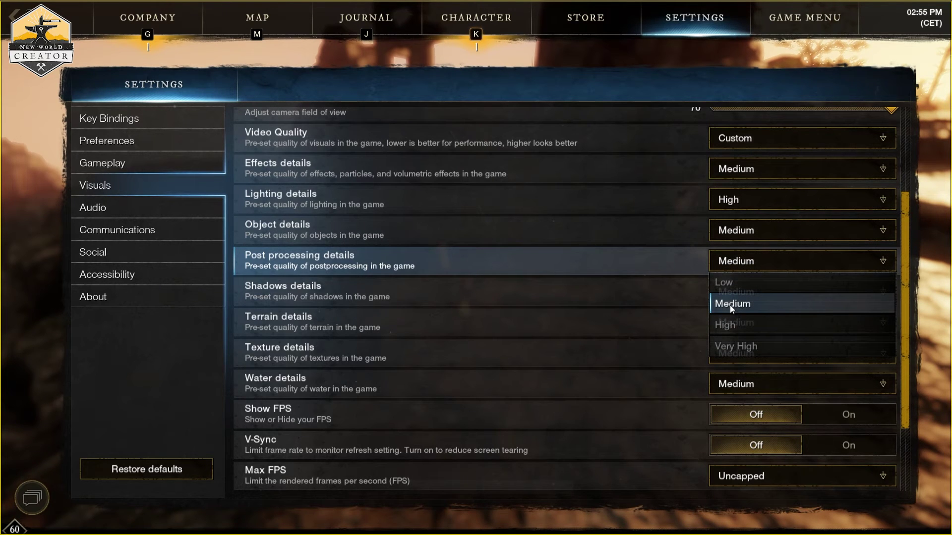
pyautogui.click(739, 285)
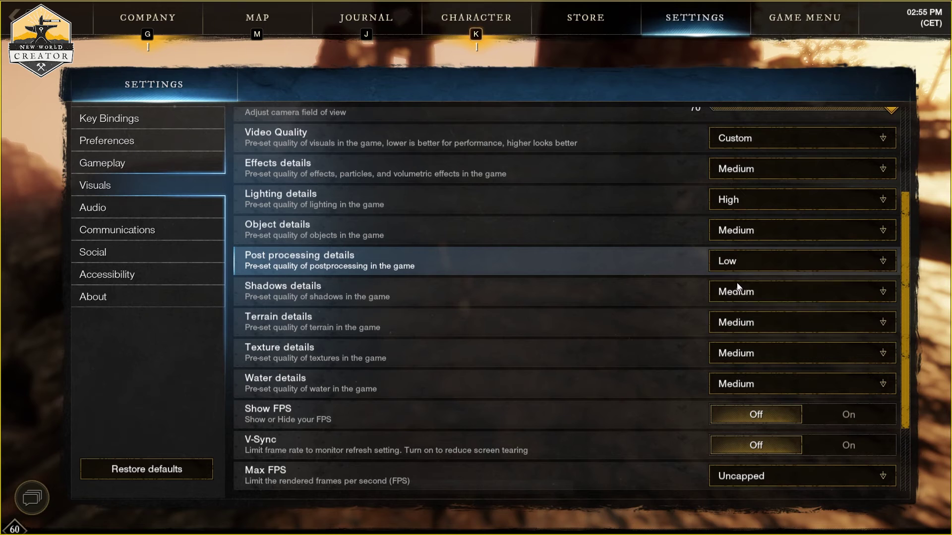
pyautogui.click(733, 263)
pyautogui.click(739, 301)
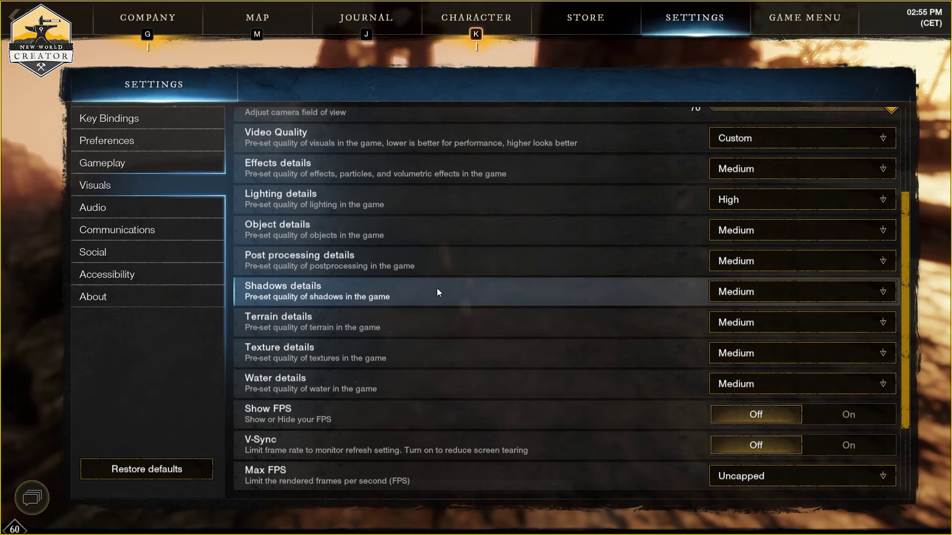
# - Set Shadows details to Low and check the available quality choices for Terrain details
pyautogui.click(736, 296)
pyautogui.click(724, 317)
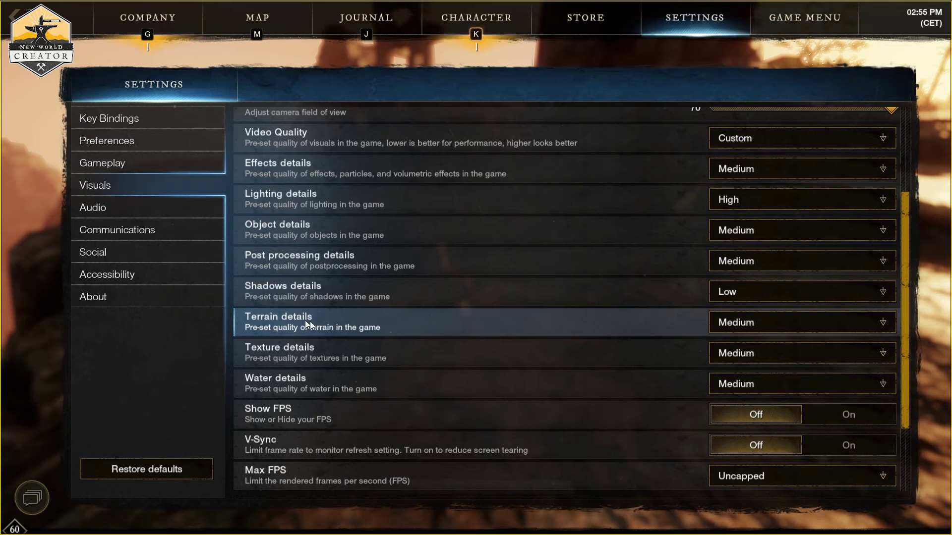
pyautogui.click(753, 323)
pyautogui.click(753, 323)
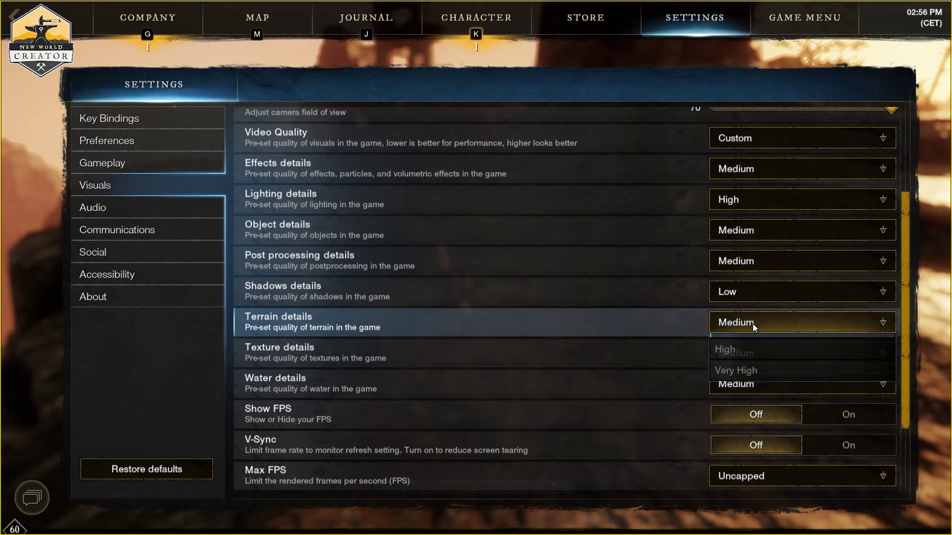